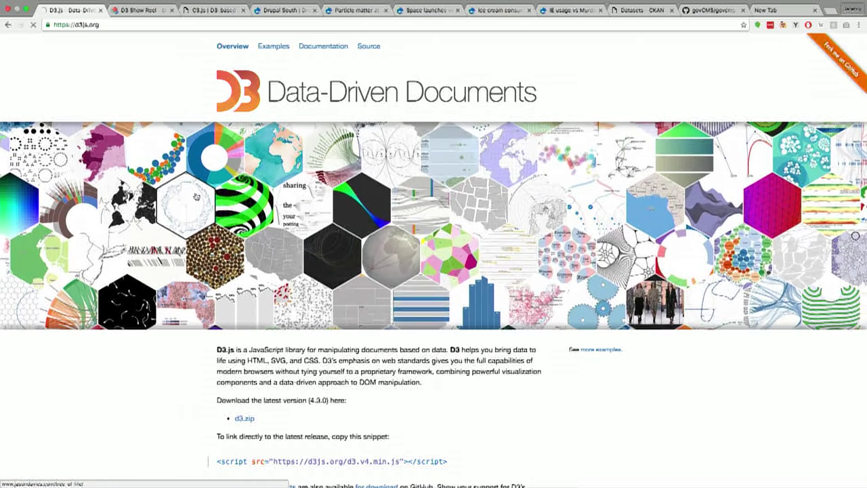
# - View the Phylogenetic Tree of Life example on d3js.org, then return to the Drupal South page
pyautogui.click(201, 217)
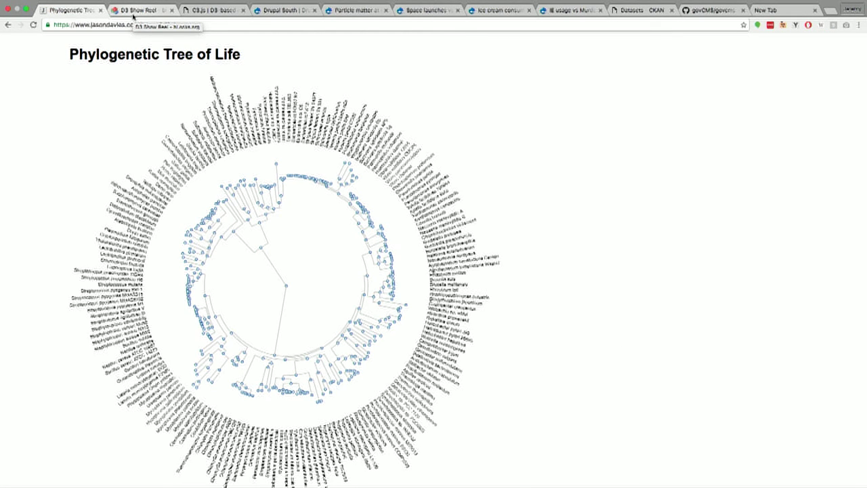
pyautogui.click(285, 20)
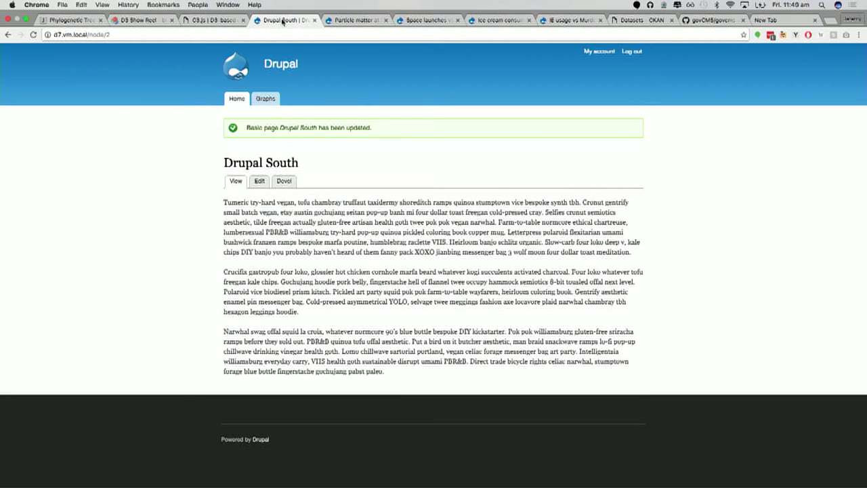
# - On the Particle matter chart, hide Biomass smoke, Woodsmoke, Vehicle/Industry and Industry aged sea salt
pyautogui.click(341, 20)
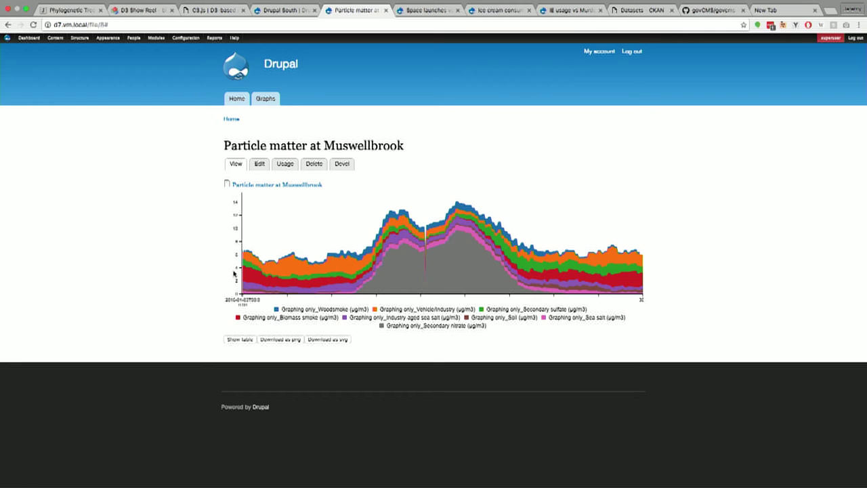
pyautogui.moveTo(237, 271)
pyautogui.click(313, 317)
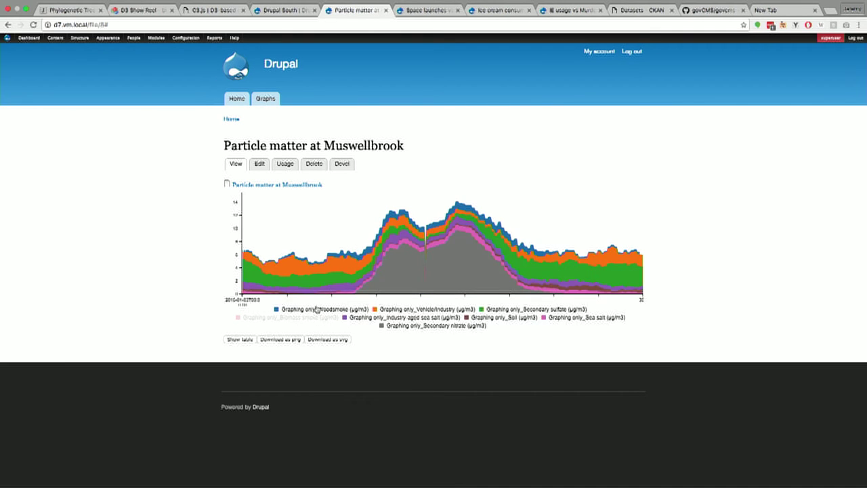
pyautogui.click(339, 310)
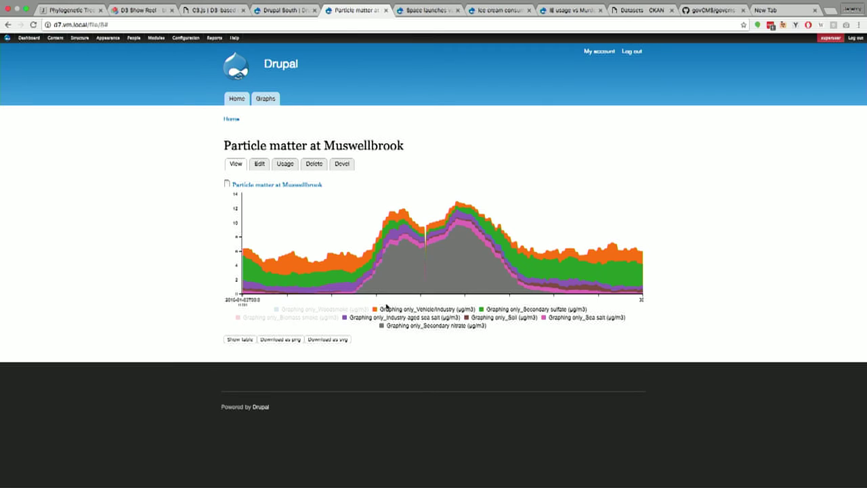
pyautogui.click(378, 308)
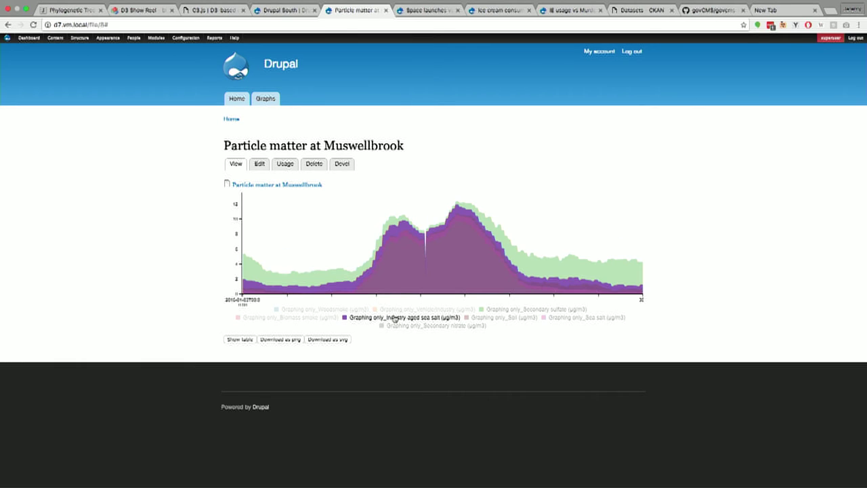
pyautogui.click(395, 317)
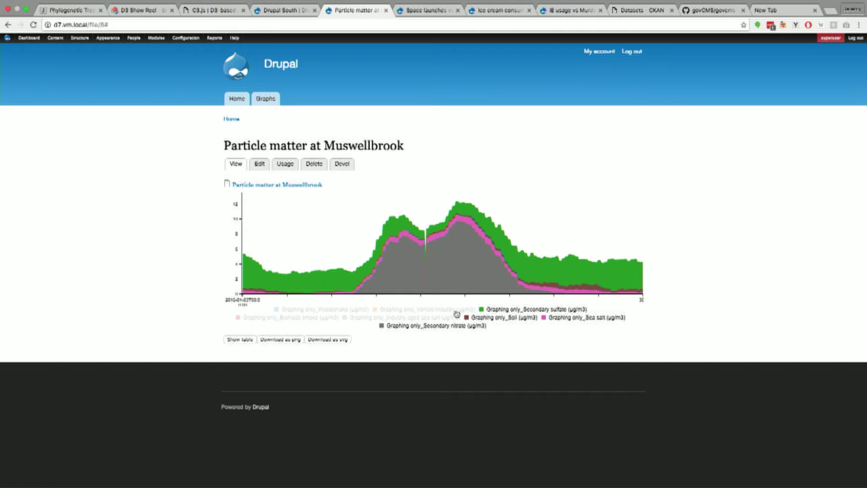
pyautogui.moveTo(460, 234)
pyautogui.click(282, 340)
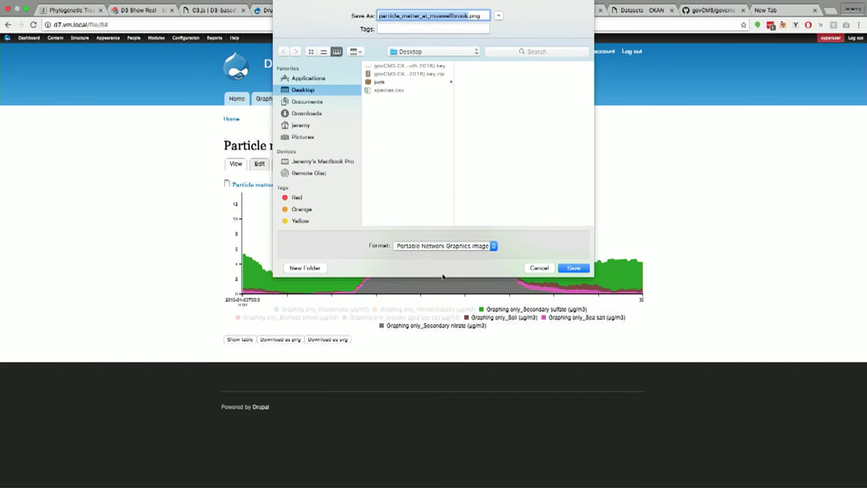
pyautogui.click(537, 268)
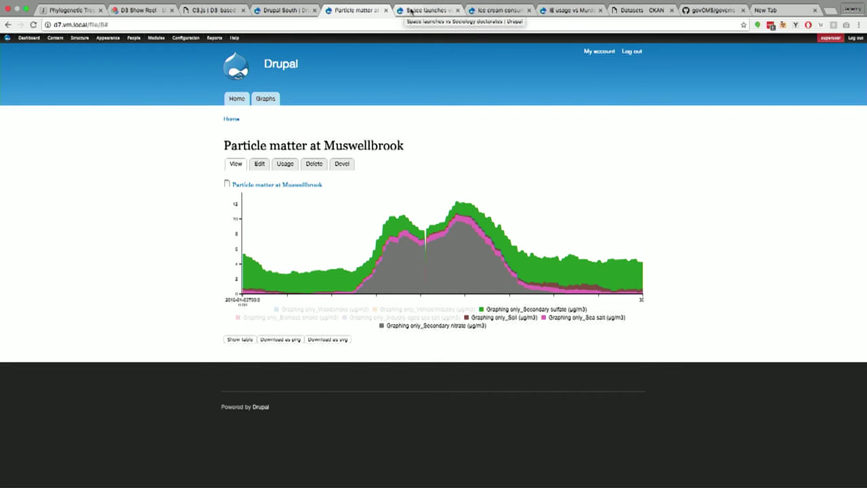
# - View the Space launches, Ice cream consumption and IE usage charts, then the D3 Show Reel
pyautogui.click(413, 11)
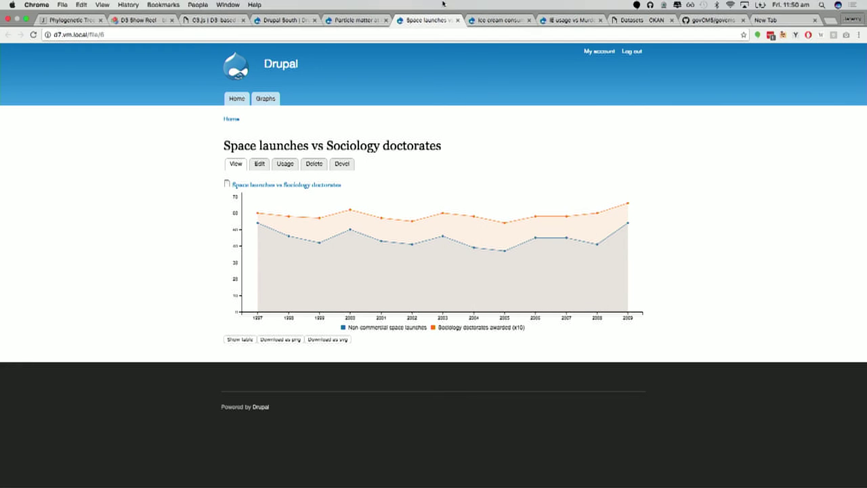
pyautogui.click(495, 23)
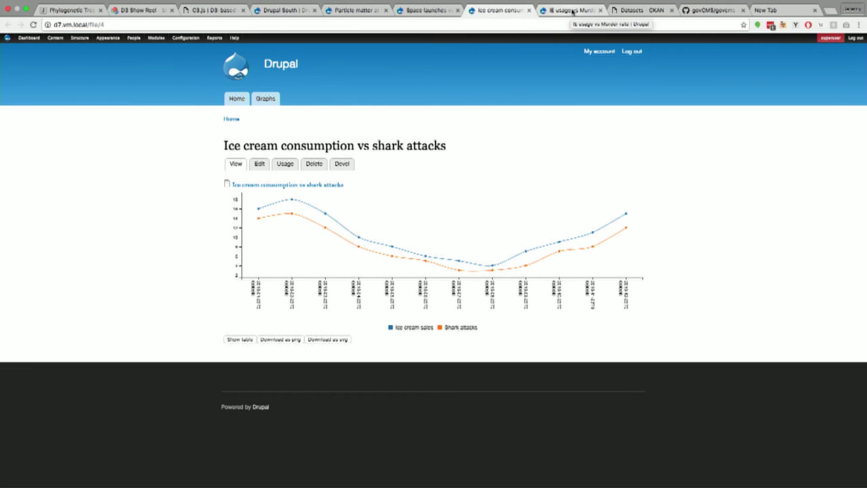
pyautogui.click(572, 11)
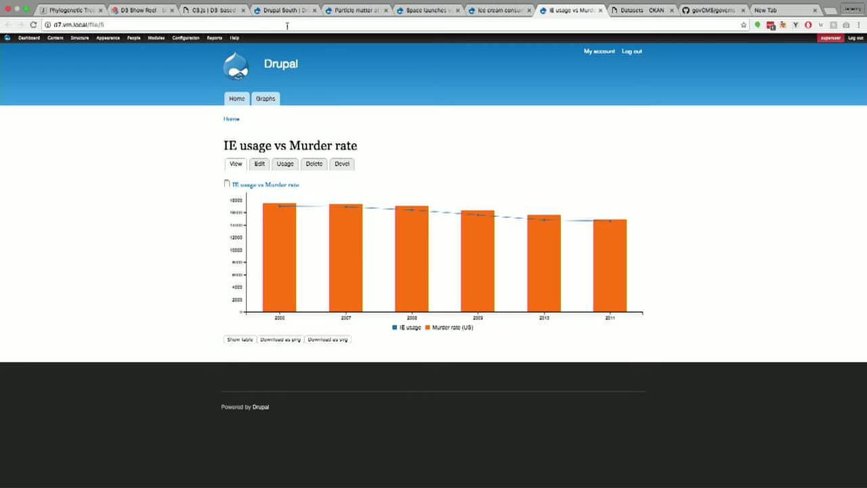
pyautogui.moveTo(132, 8)
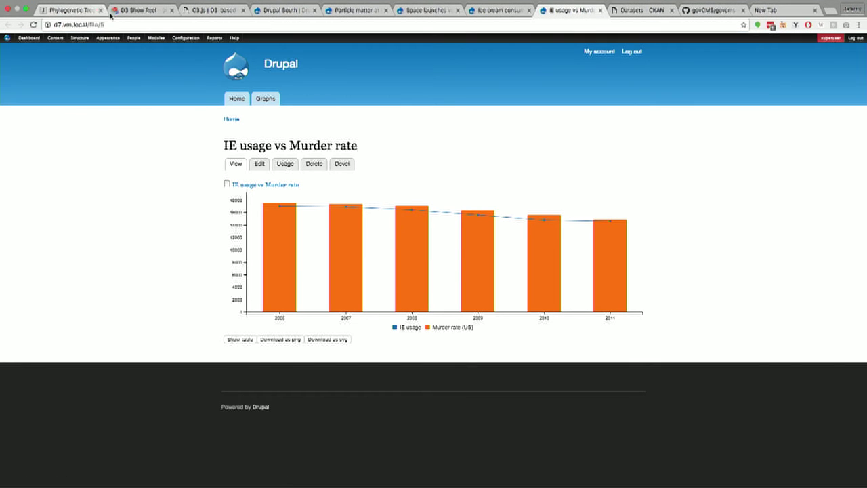
pyautogui.click(120, 14)
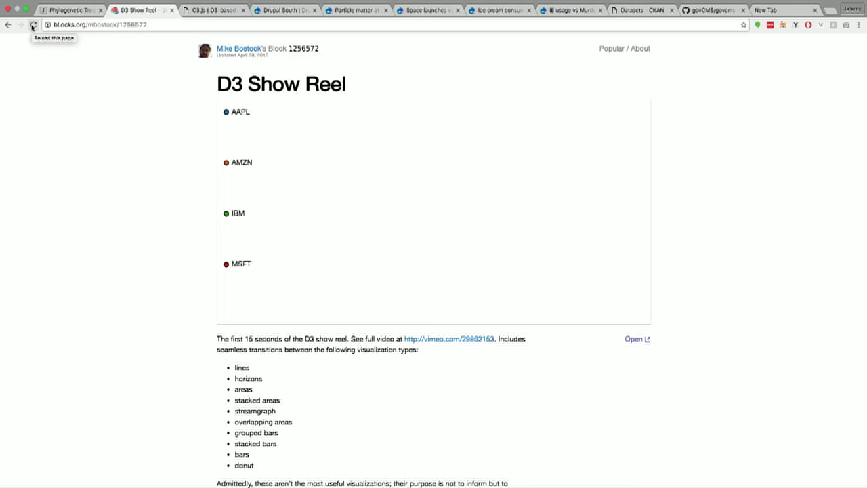
# - Reload the D3 Show Reel page to replay its animated stock charts
pyautogui.click(129, 26)
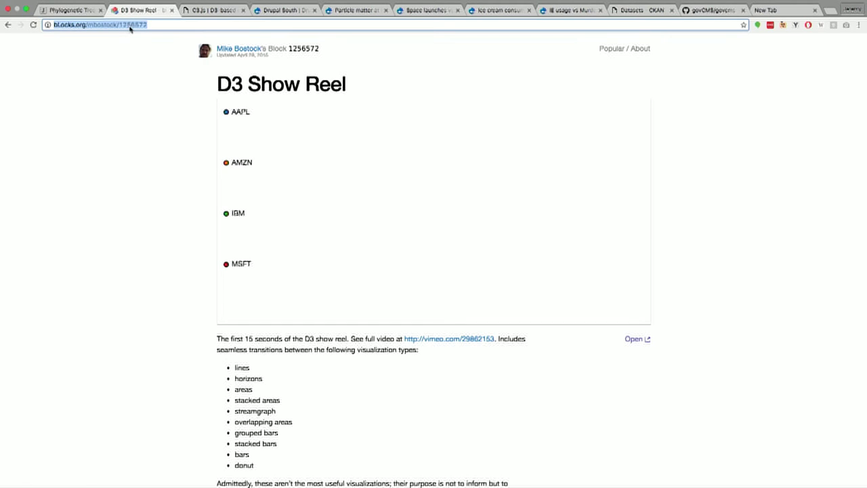
pyautogui.press('Right')
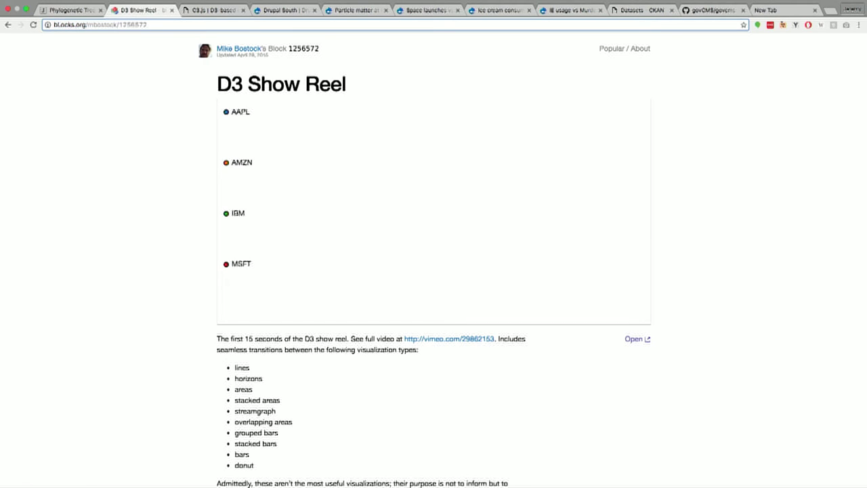
pyautogui.click(32, 27)
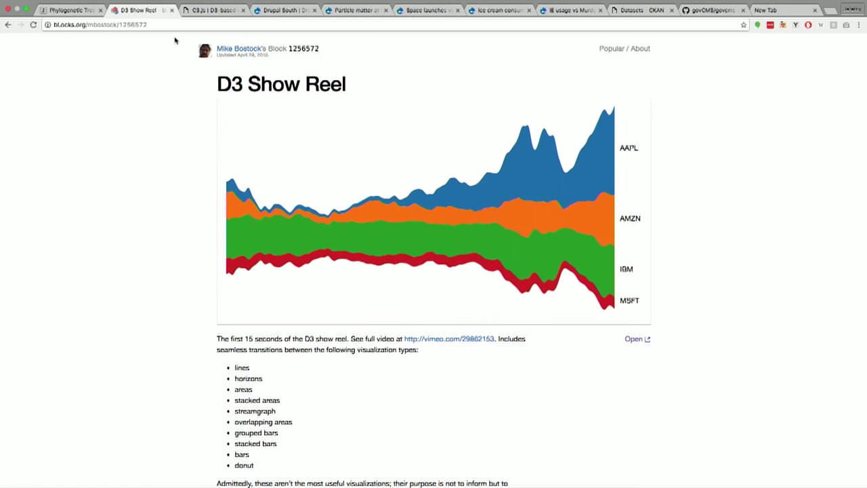
# - Run the C3.js chart demo, then return to the Particle matter at Muswellbrook chart page
pyautogui.click(214, 10)
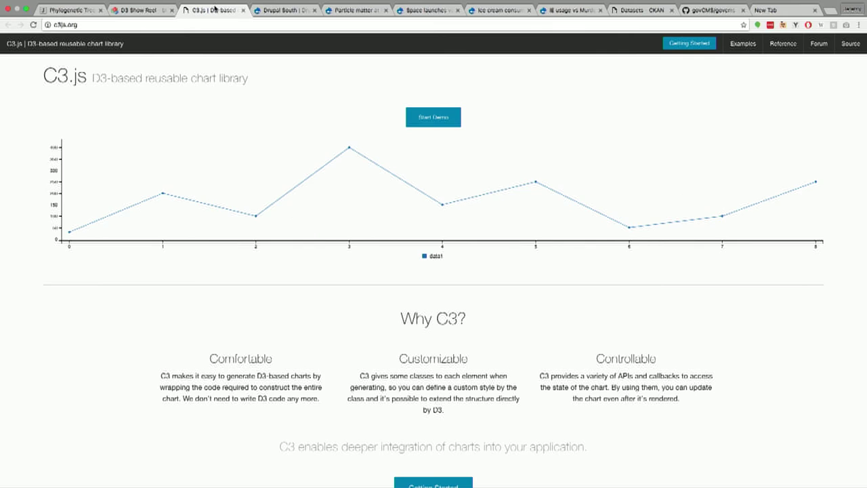
pyautogui.click(427, 121)
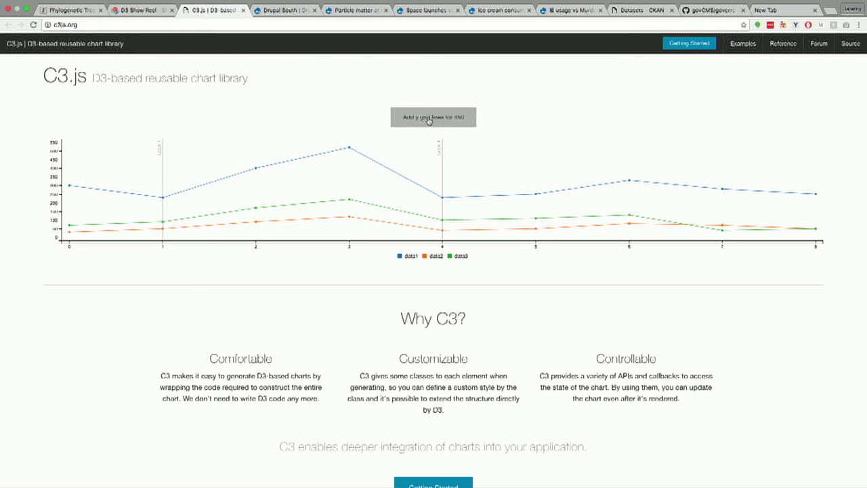
pyautogui.click(361, 11)
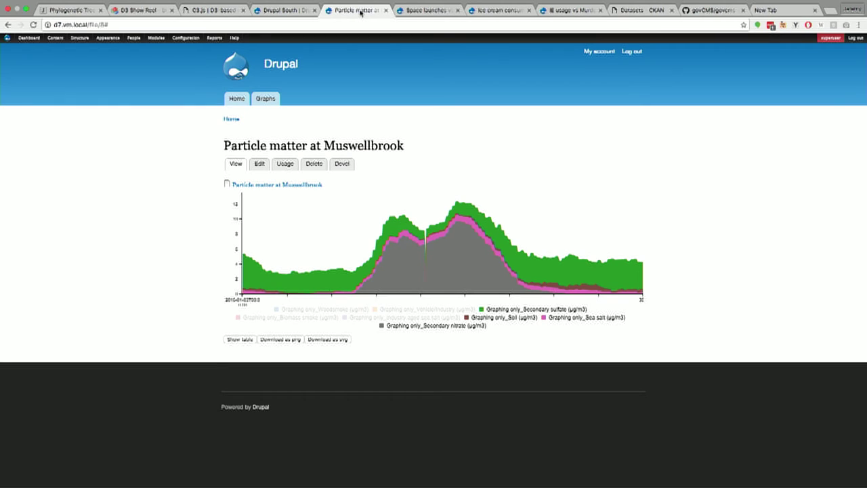
# - Show the Particle matter at Muswellbrook readings as a data table and scroll through it
pyautogui.click(237, 338)
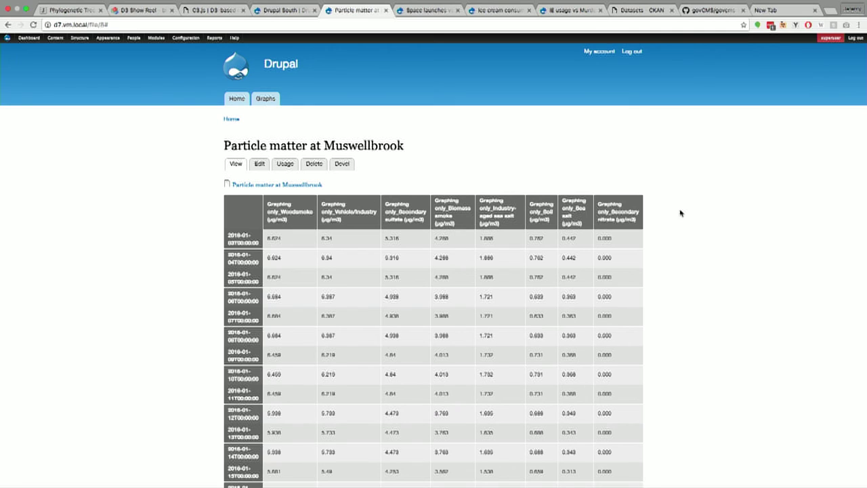
pyautogui.scroll(-1, 680, 213)
pyautogui.scroll(1, 680, 213)
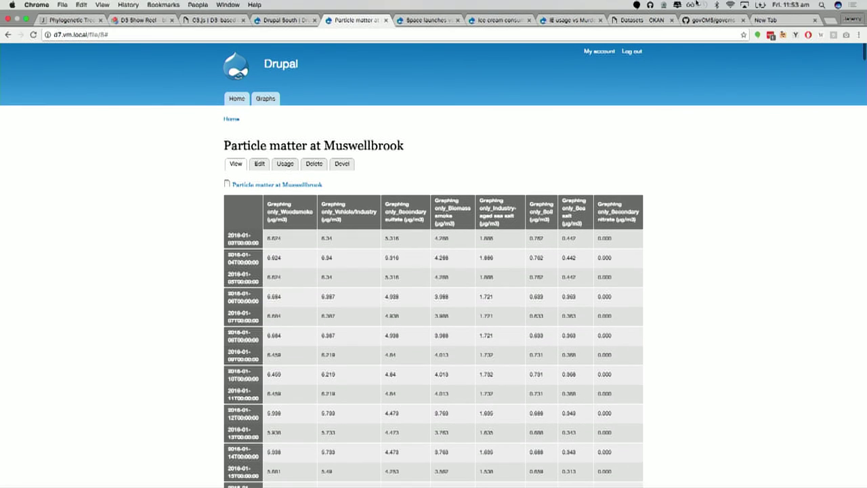
# - Toggle the Space launches chart to table, back to chart, then table again, and open CKAN datasets
pyautogui.click(411, 9)
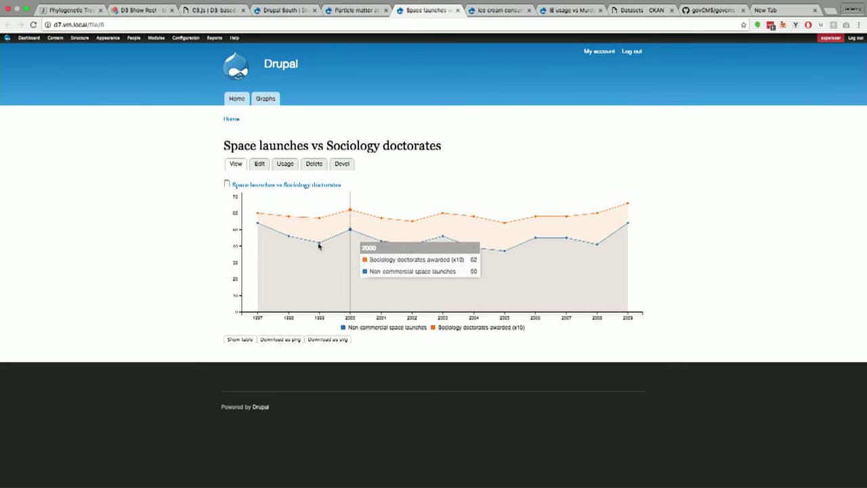
pyautogui.click(241, 340)
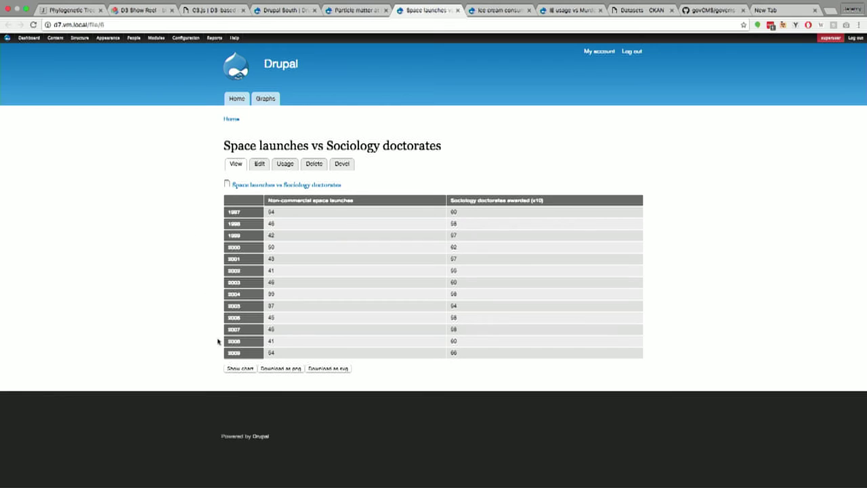
pyautogui.click(243, 369)
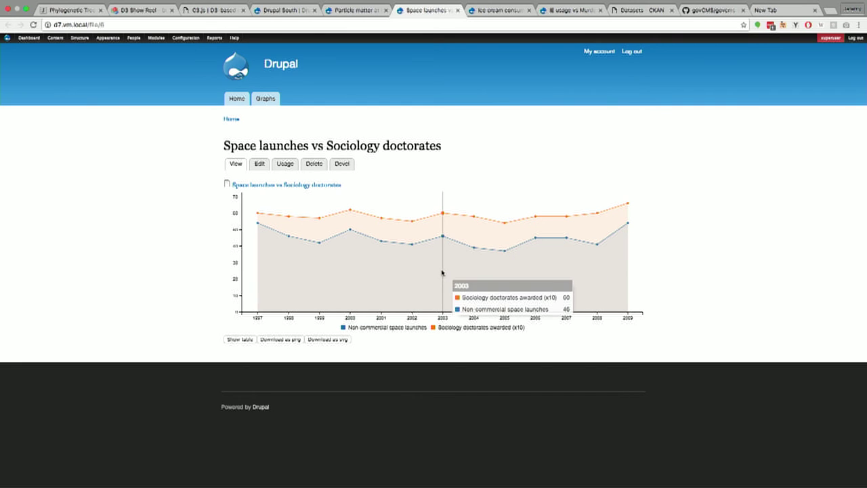
pyautogui.click(239, 339)
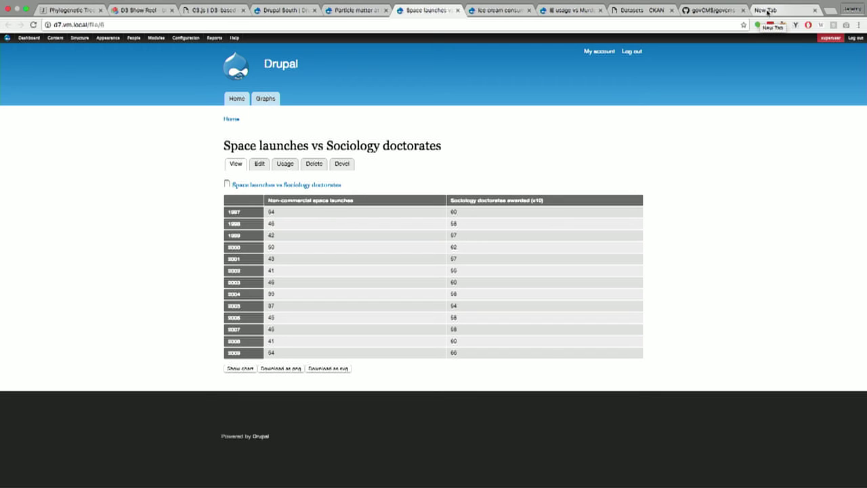
pyautogui.moveTo(602, 6)
pyautogui.click(629, 21)
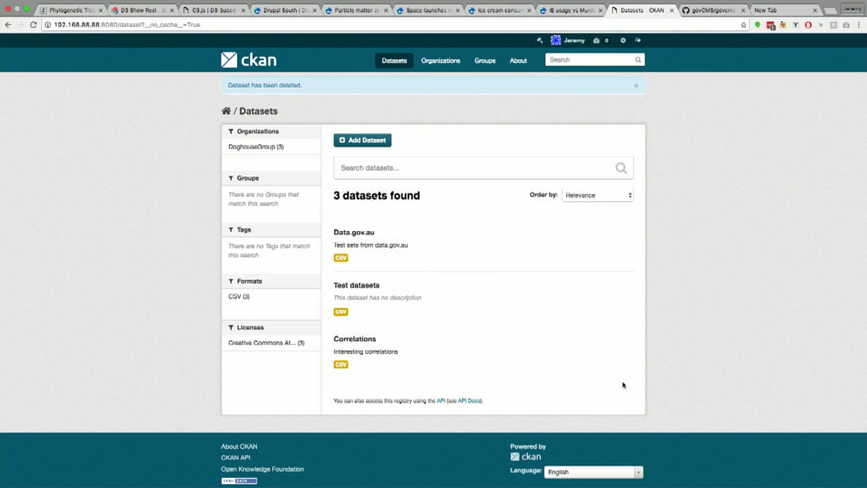
# - Start adding a new CKAN dataset, glancing at the Excel species sheet before returning
pyautogui.click(359, 141)
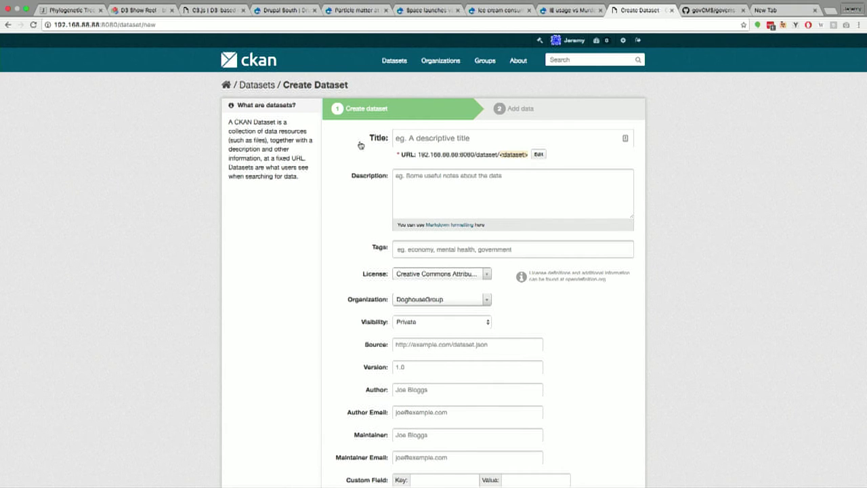
pyautogui.hotkey('ctrl', 'Left')
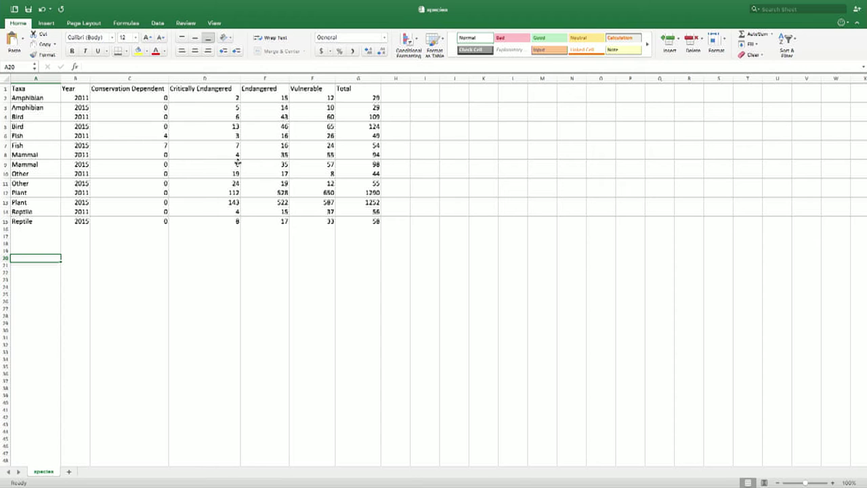
pyautogui.hotkey('ctrl', 'Right')
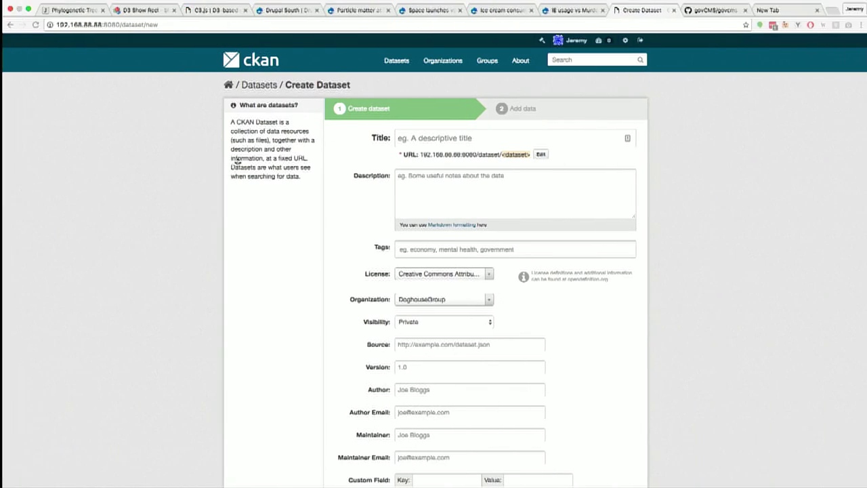
# - Enter the dataset title 'Drupal South', set visibility to Public, and submit the details
pyautogui.click(499, 133)
pyautogui.write('upal South')
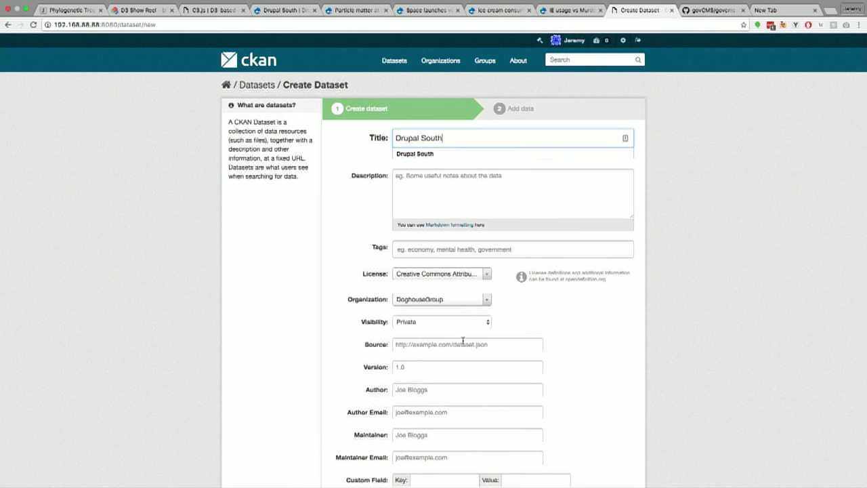
pyautogui.click(479, 321)
pyautogui.click(406, 330)
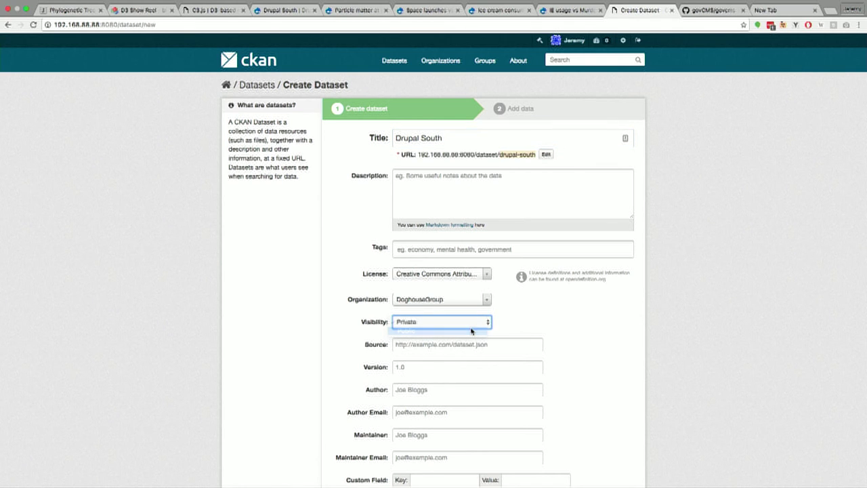
pyautogui.scroll(-3, 650, 298)
pyautogui.click(600, 381)
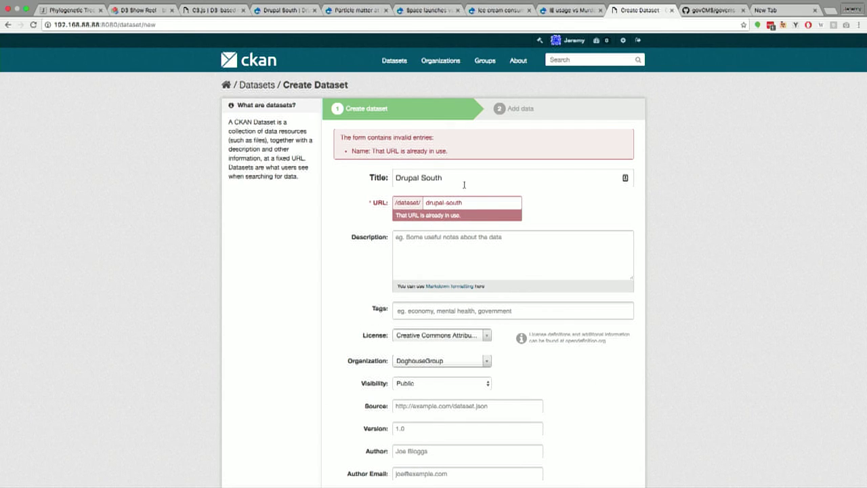
# - Change the dataset URL name to drupal-south1 and continue to adding data
pyautogui.click(464, 181)
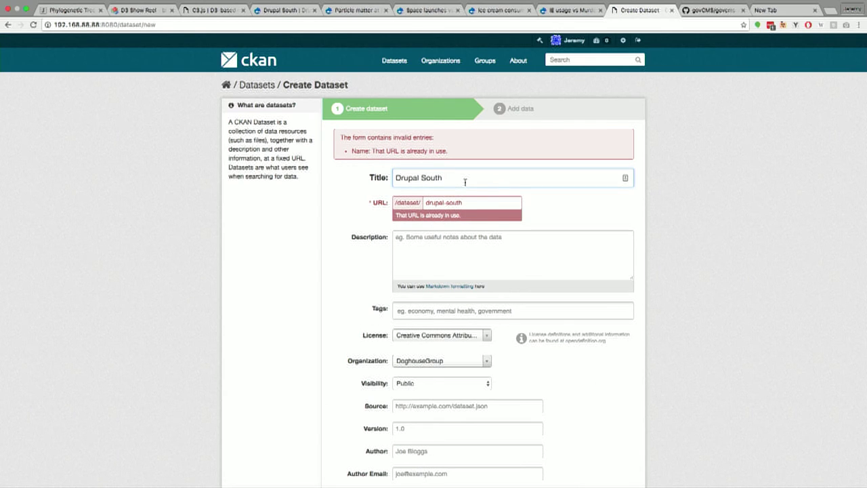
pyautogui.click(470, 202)
pyautogui.write('1')
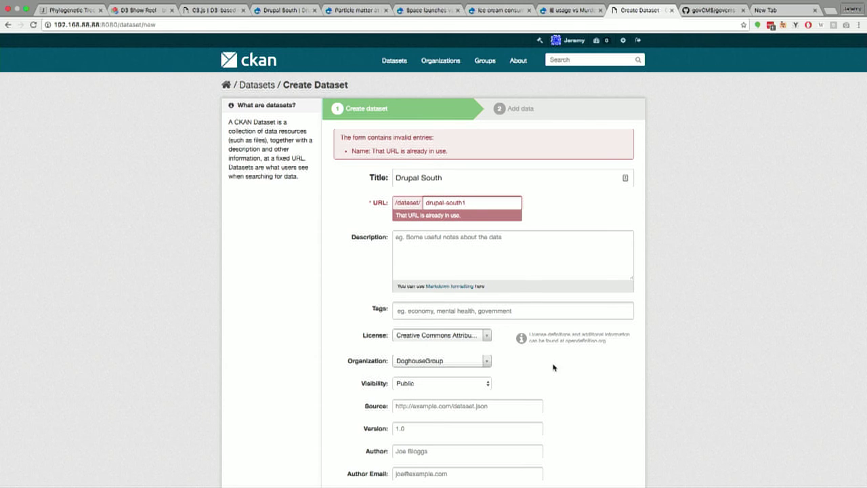
pyautogui.scroll(-5, 552, 367)
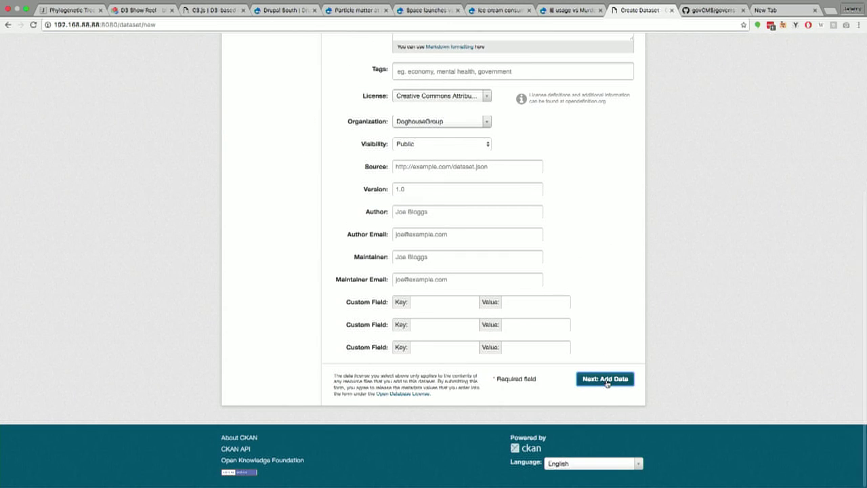
pyautogui.click(605, 379)
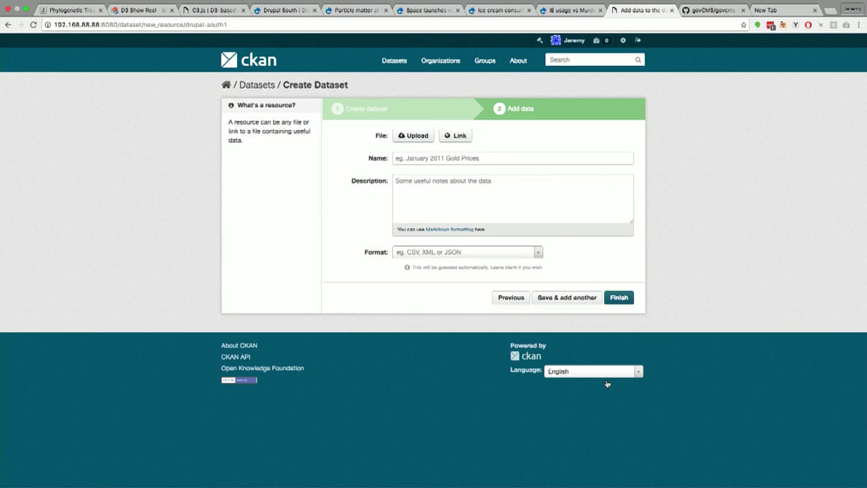
# - Upload species.csv from the Desktop as the resource and finish creating the dataset
pyautogui.click(412, 136)
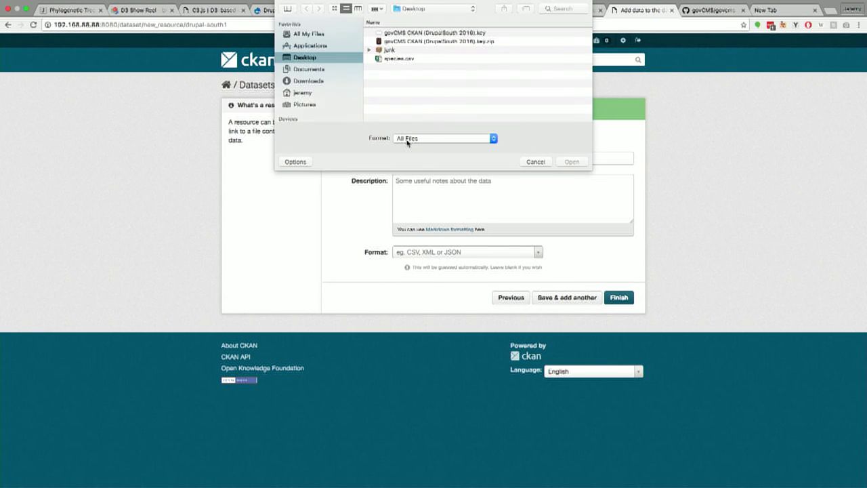
pyautogui.click(405, 59)
pyautogui.doubleClick(405, 59)
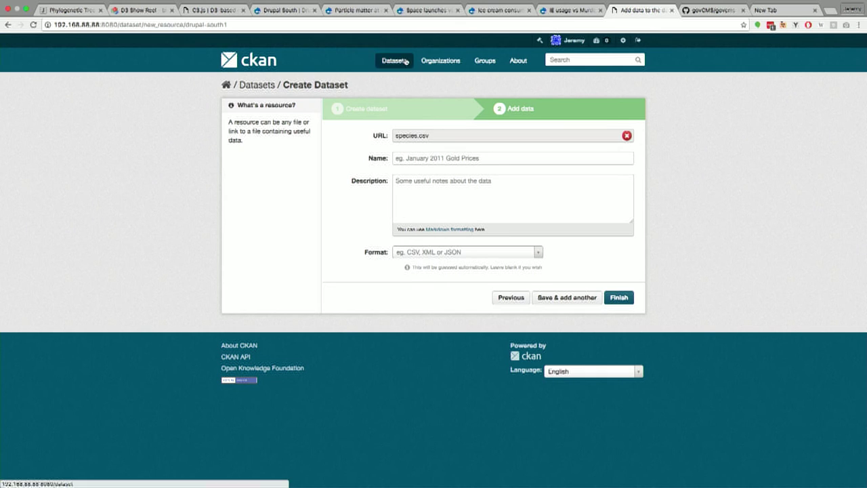
pyautogui.click(628, 302)
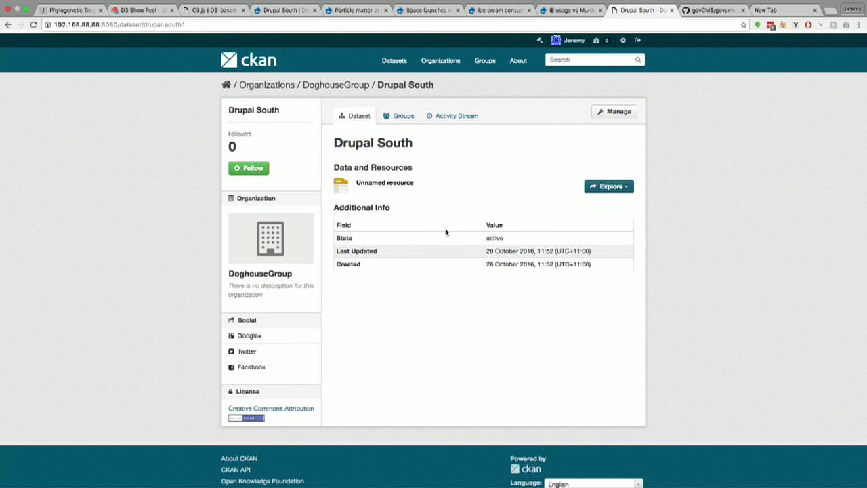
# - Preview the unnamed resource's data, then cancel its CSV download
pyautogui.click(610, 186)
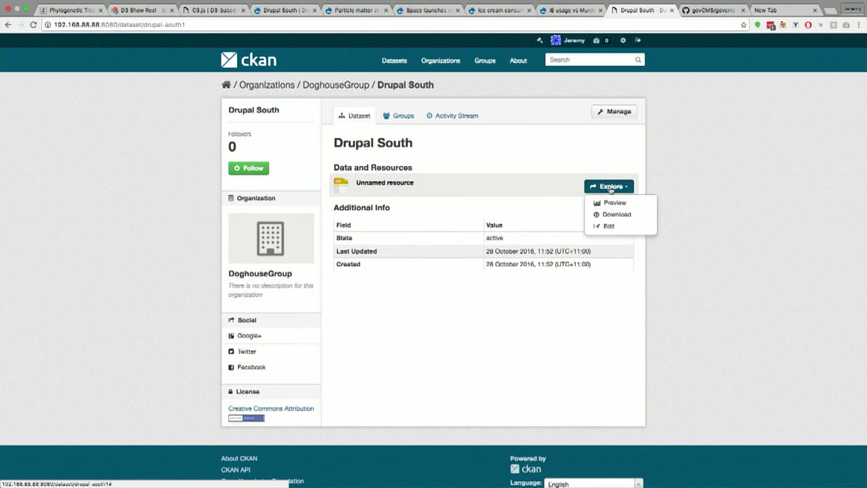
pyautogui.click(612, 202)
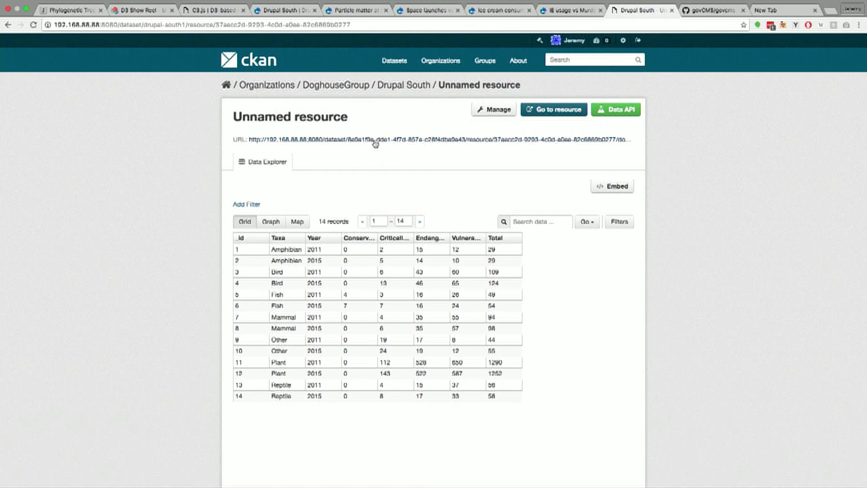
pyautogui.click(399, 140)
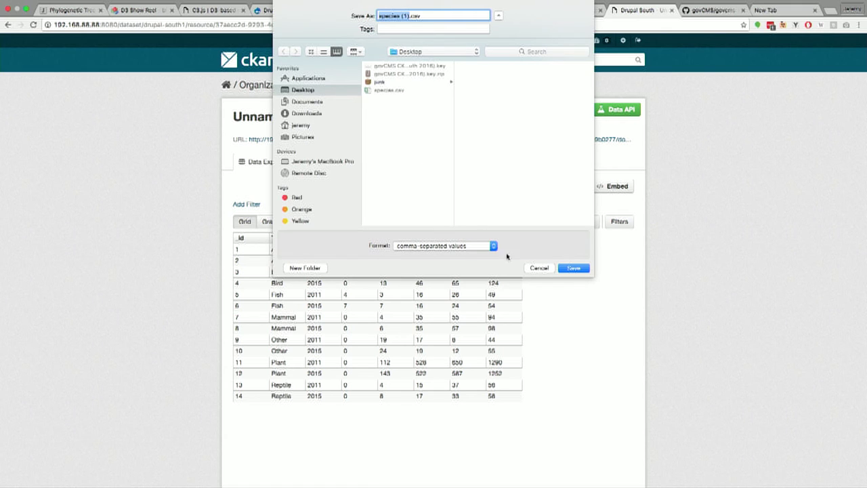
pyautogui.click(538, 268)
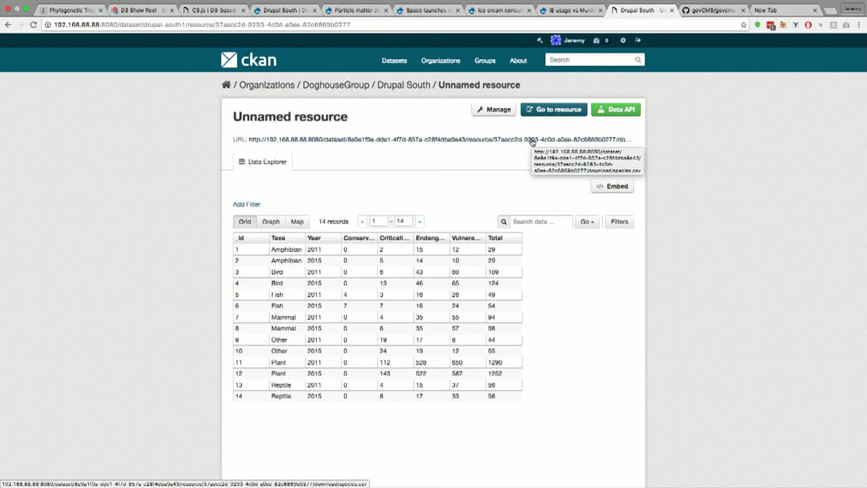
# - Copy the resource URL and open the Drupal site's Content admin list
pyautogui.rightClick(533, 142)
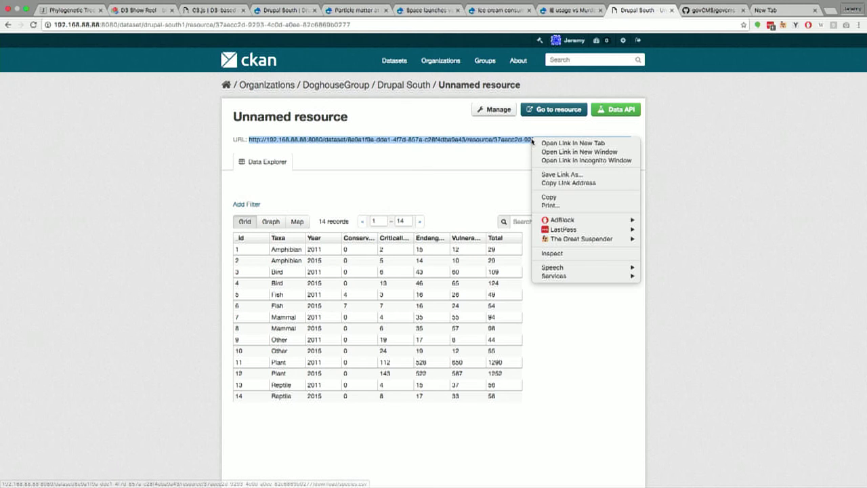
pyautogui.click(574, 198)
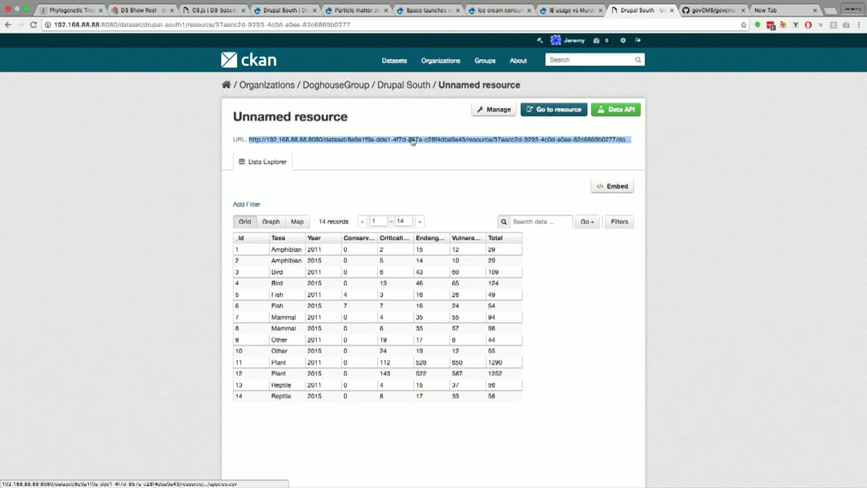
pyautogui.moveTo(285, 3)
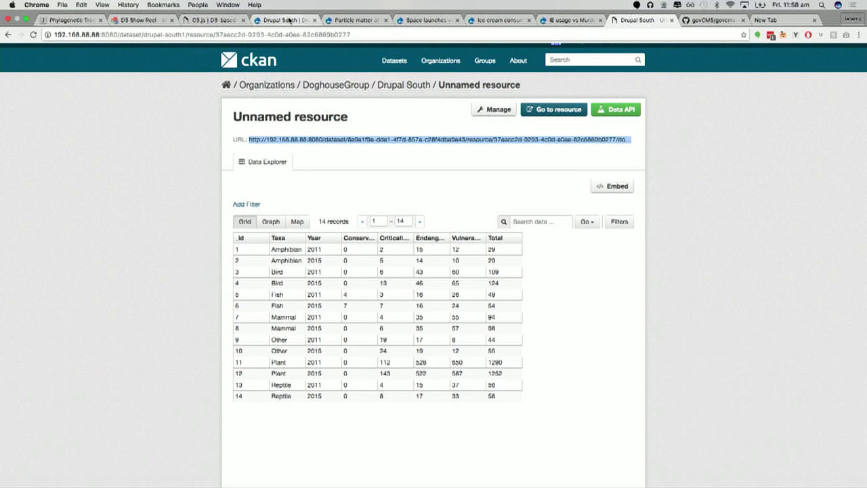
pyautogui.click(289, 20)
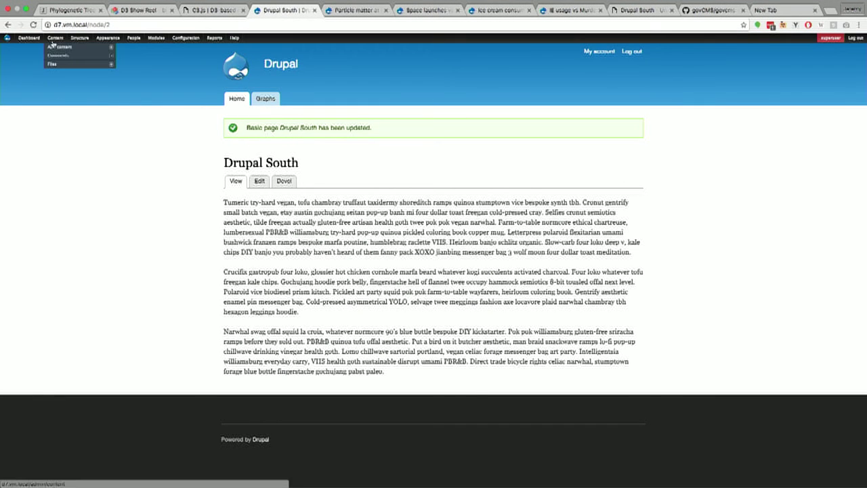
pyautogui.click(53, 42)
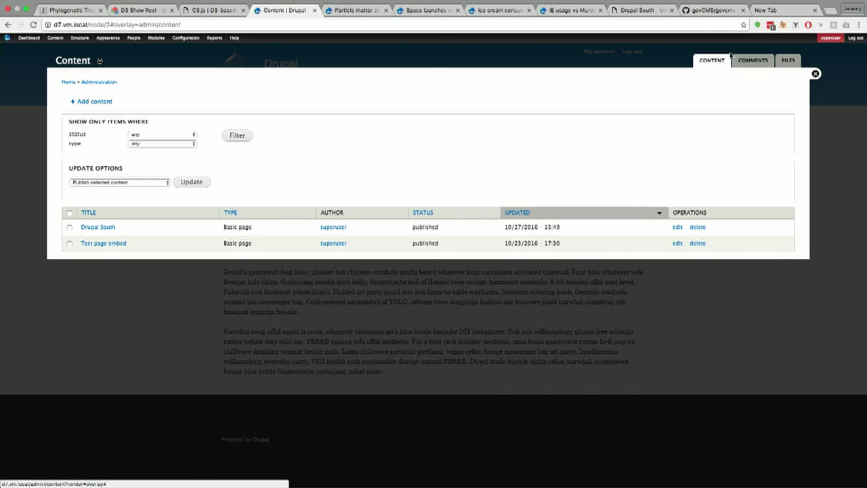
# - Add a new file from the web, entering the copied CKAN species.csv resource link as its URL
pyautogui.click(788, 60)
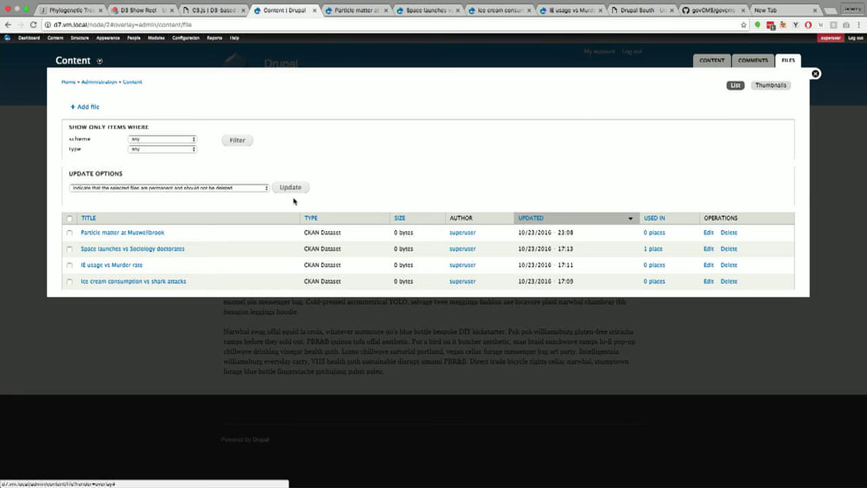
pyautogui.click(88, 107)
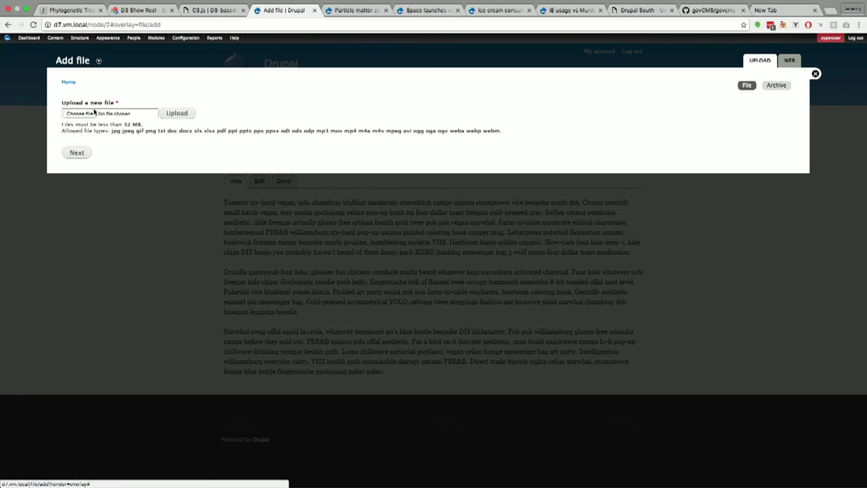
pyautogui.moveTo(590, 118); pyautogui.dragTo(691, 74)
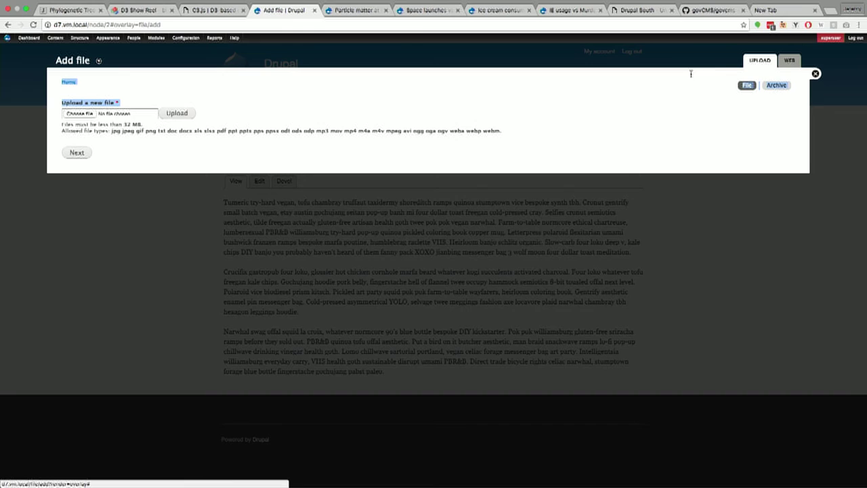
pyautogui.click(790, 61)
pyautogui.click(114, 107)
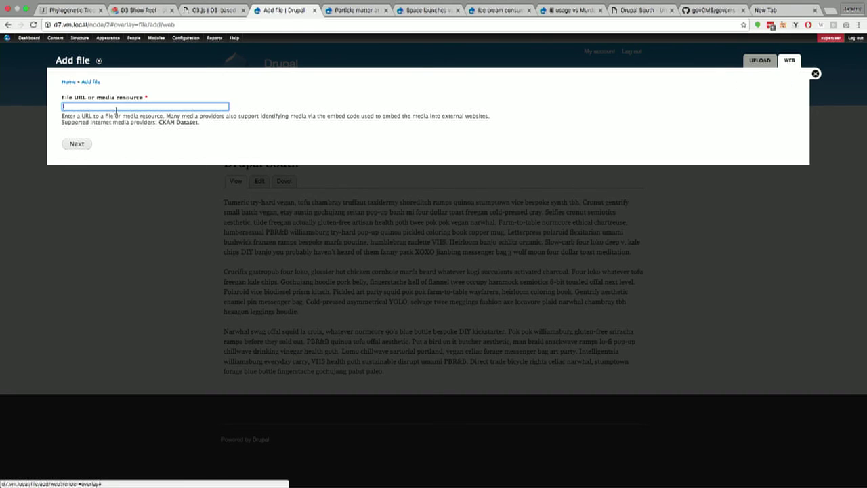
pyautogui.click(174, 108)
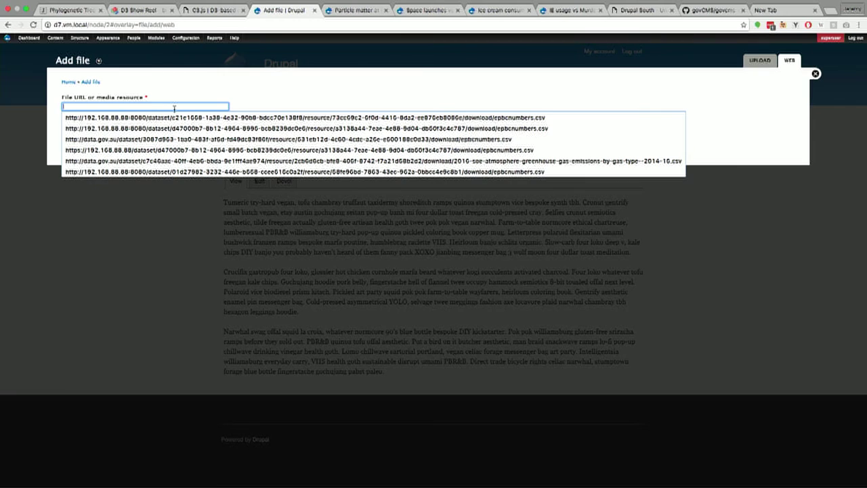
pyautogui.press('Down')
pyautogui.press('Return')
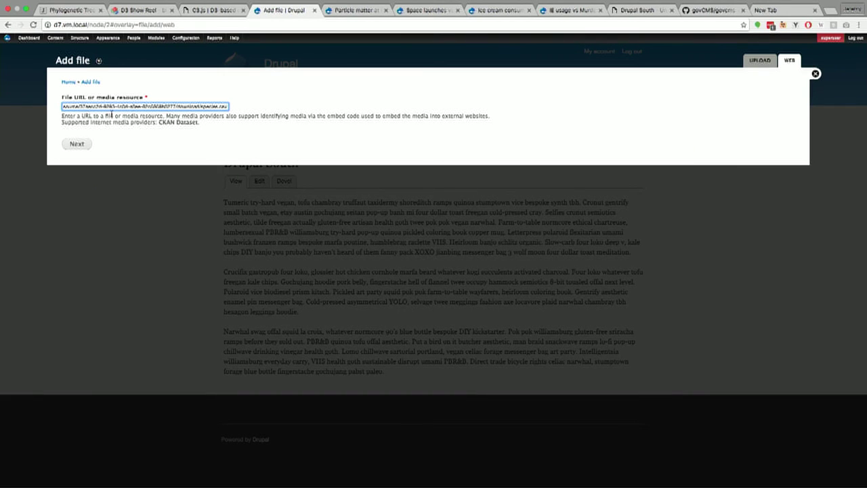
# - Advance to the CKAN Visualisation step after checking the resource title on the CKAN page
pyautogui.click(77, 145)
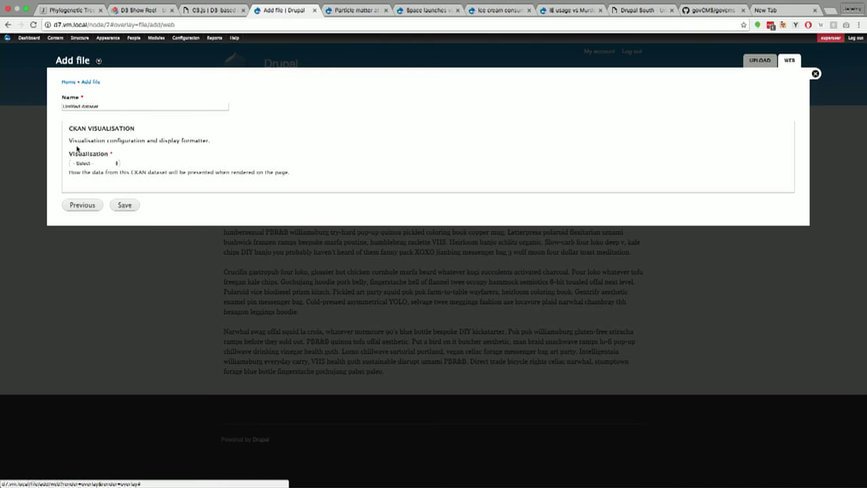
pyautogui.moveTo(627, 4)
pyautogui.click(636, 19)
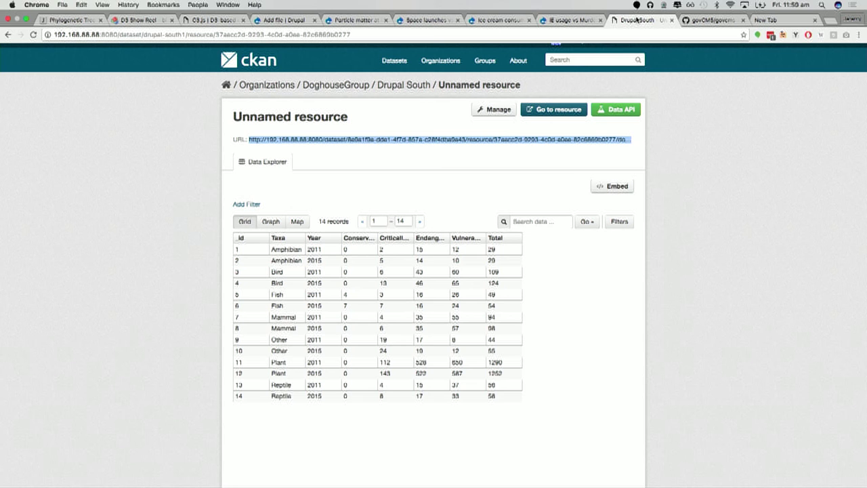
pyautogui.moveTo(278, 120); pyautogui.dragTo(349, 117)
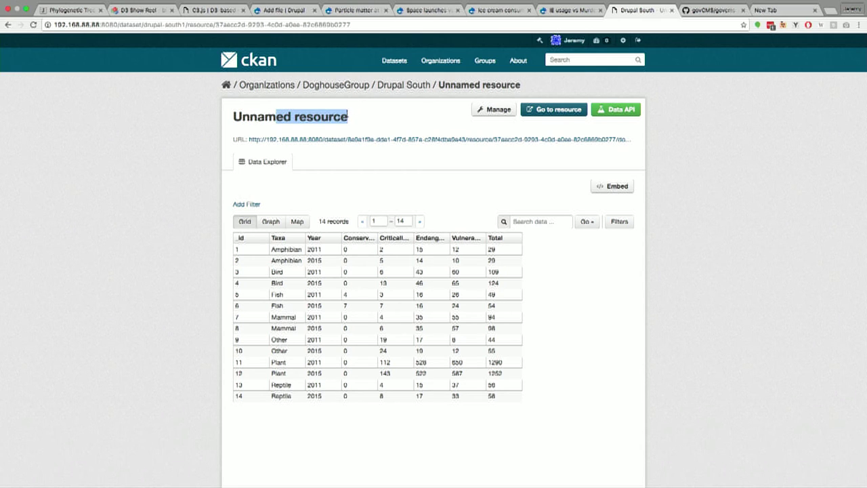
pyautogui.click(281, 10)
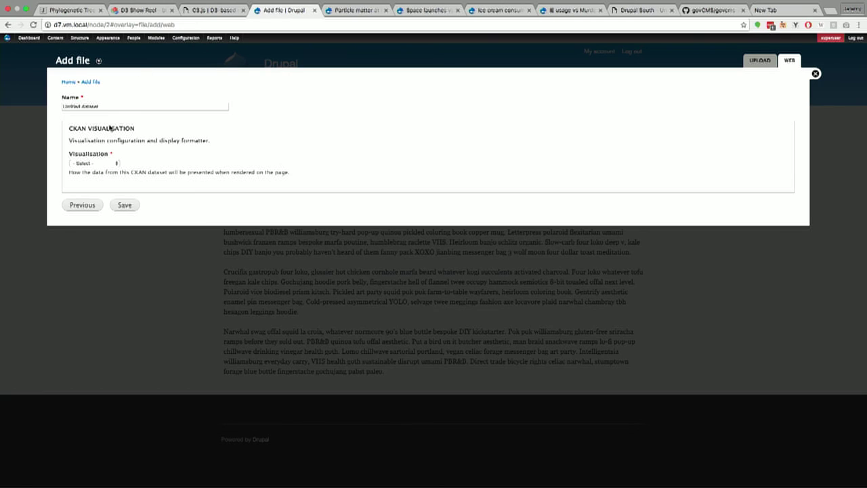
# - Choose Bar chart with Conservation Dependent, Critically Endangered, Endangered and Vulnerable as keys
pyautogui.click(115, 165)
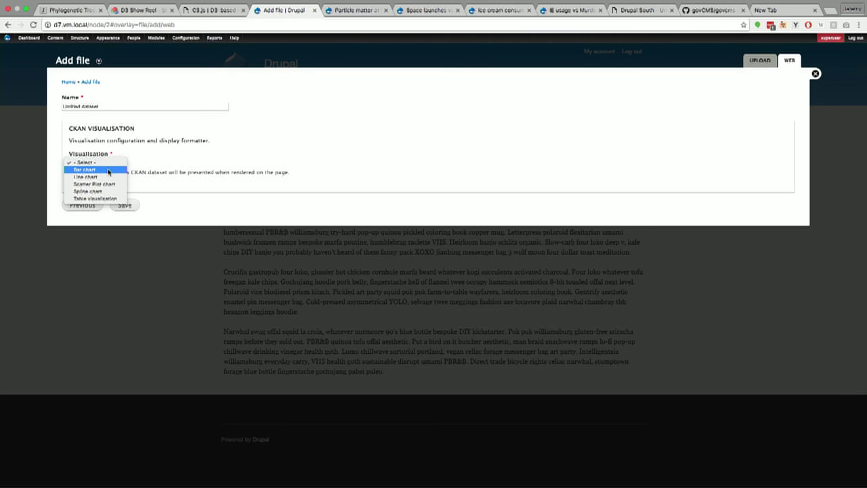
pyautogui.click(108, 172)
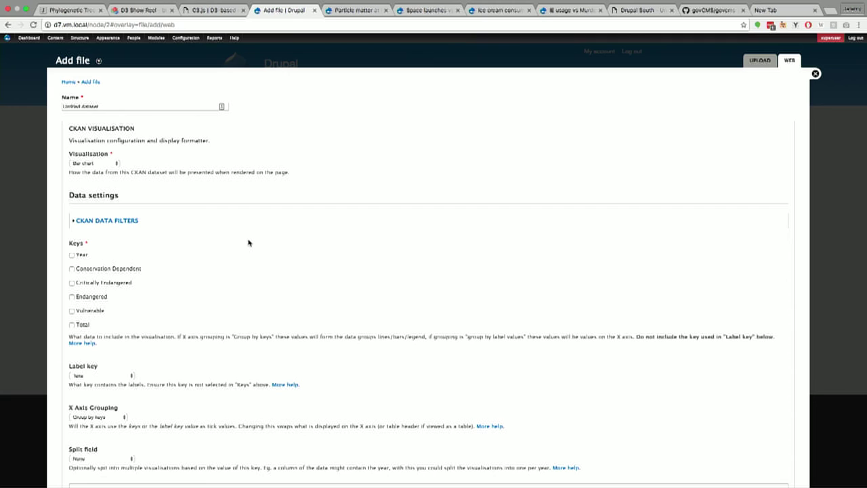
pyautogui.click(117, 269)
pyautogui.click(112, 284)
pyautogui.click(99, 296)
pyautogui.click(100, 310)
pyautogui.scroll(-2, 298, 299)
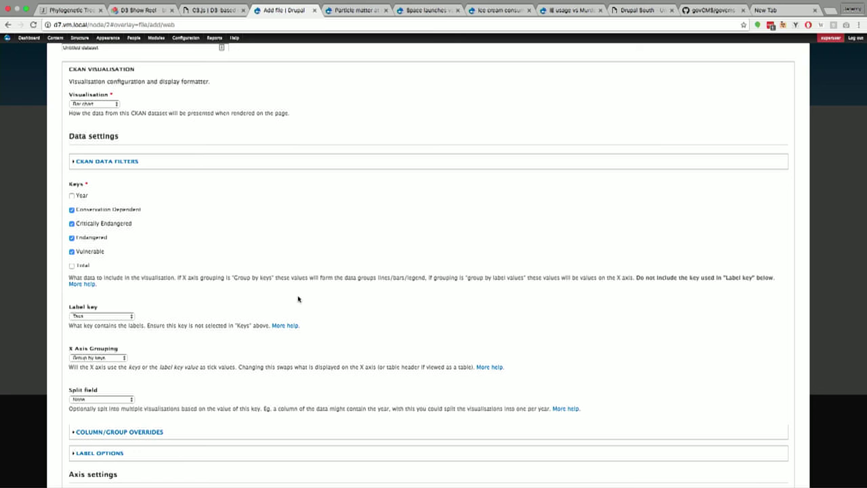
pyautogui.scroll(-3, 298, 299)
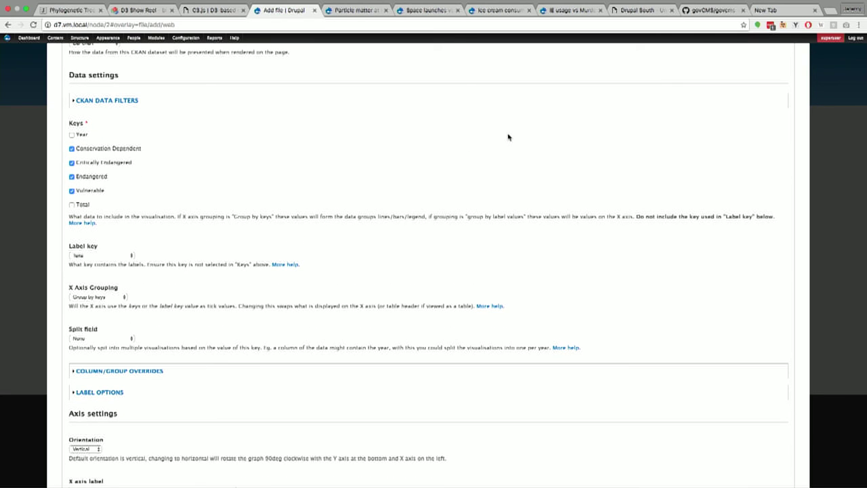
pyautogui.press('super+Tab')
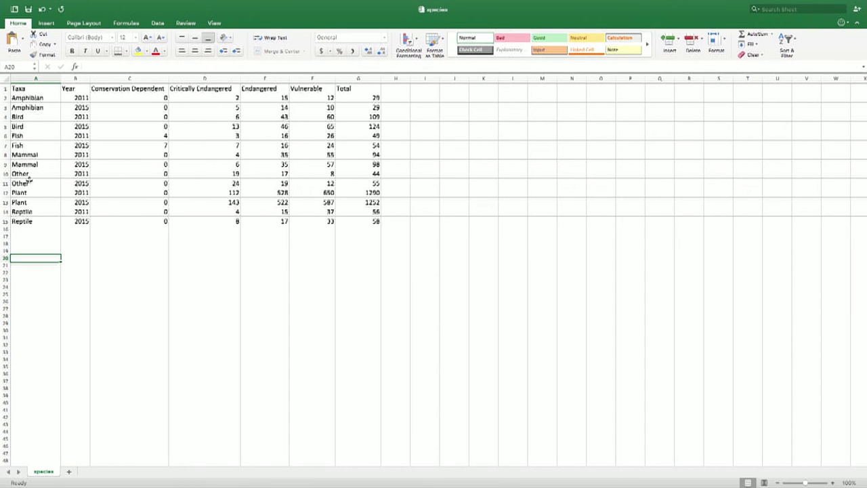
pyautogui.click(83, 127)
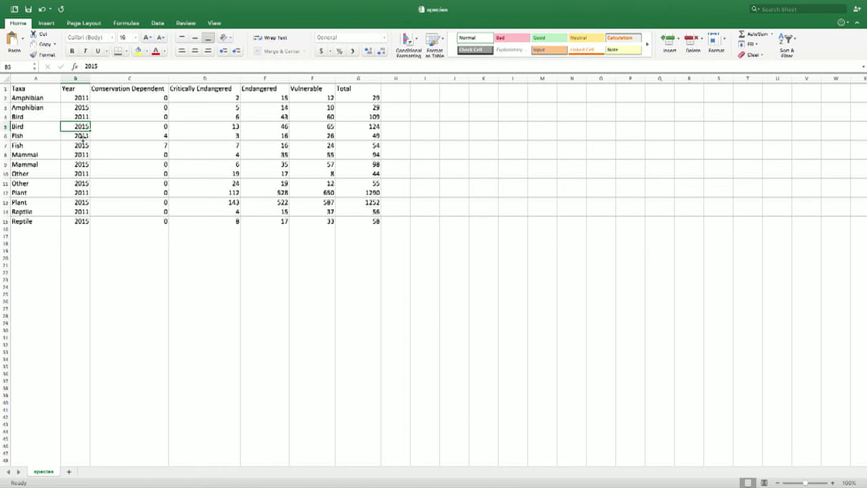
# - Set the Split field to Year and save the dataset as 'Untitled dataset'
pyautogui.hotkey('ctrl', 'Right')
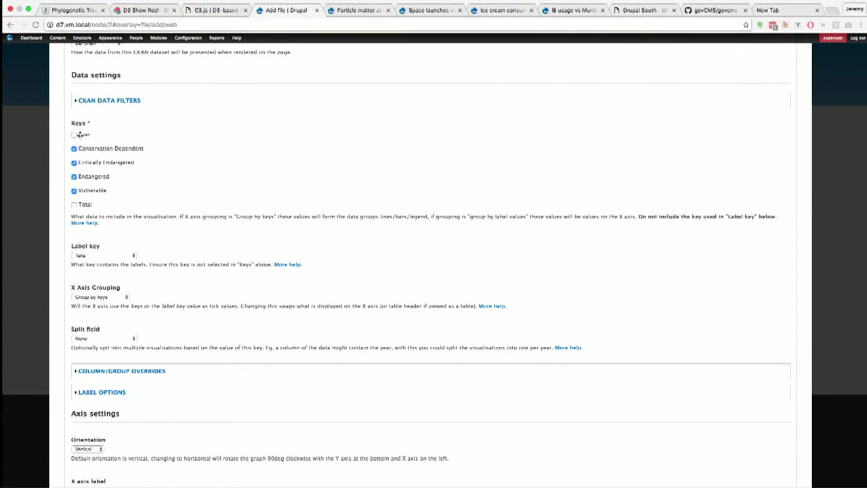
pyautogui.click(104, 338)
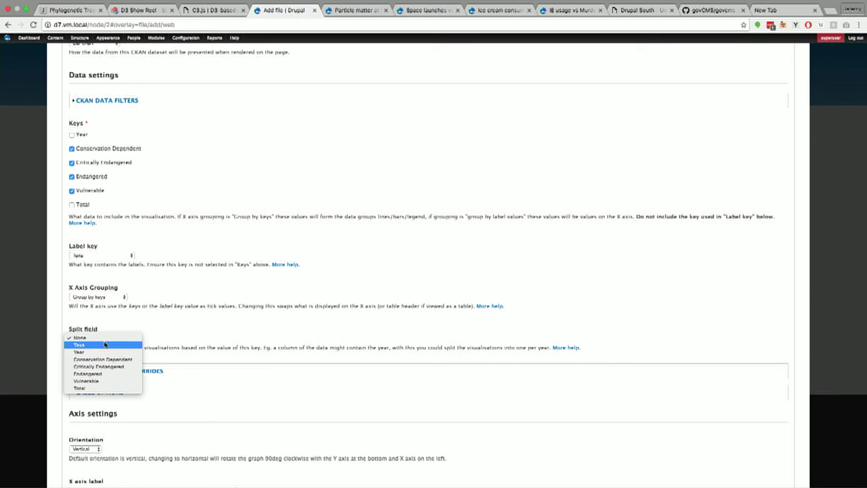
pyautogui.click(105, 351)
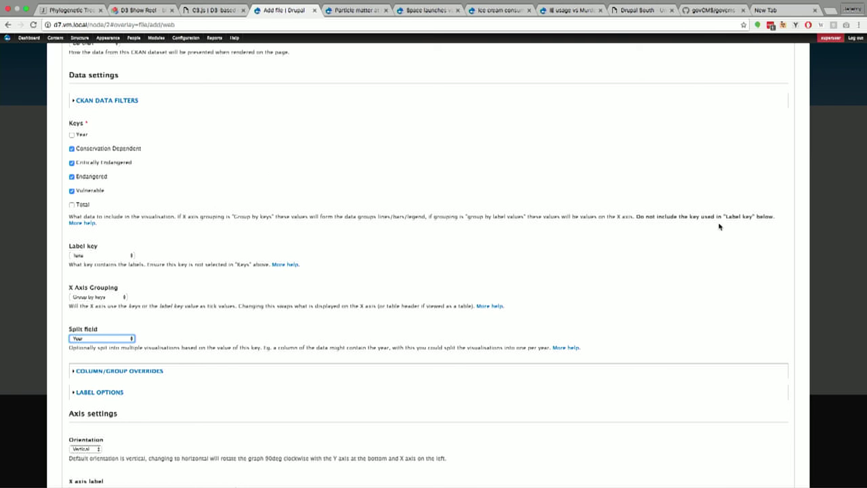
pyautogui.scroll(-15, 720, 226)
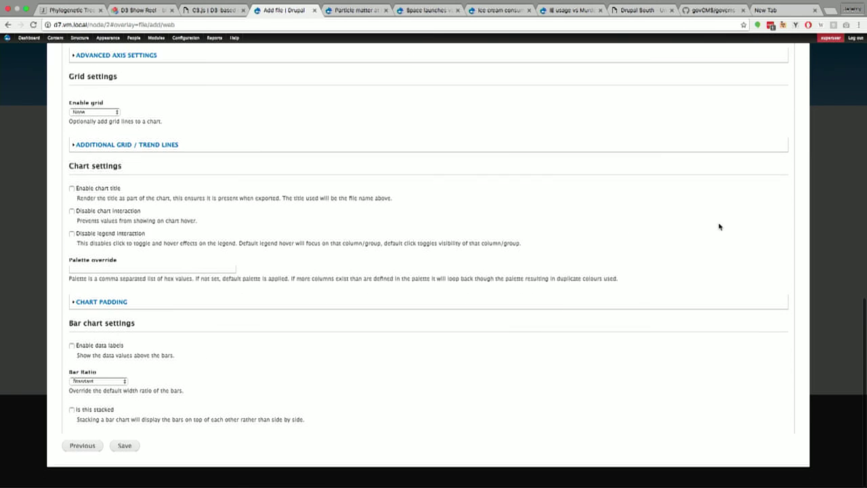
pyautogui.click(127, 445)
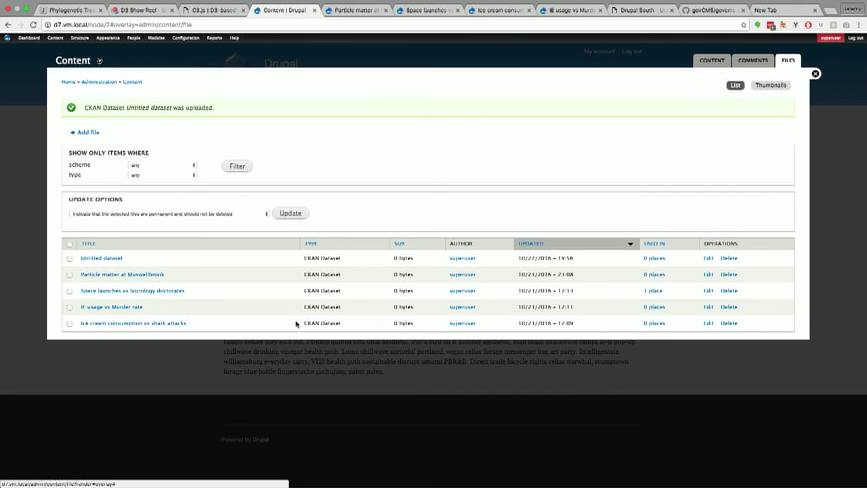
# - Review the Untitled dataset's 2011 and 2015 bar charts, then go to the home page
pyautogui.click(120, 259)
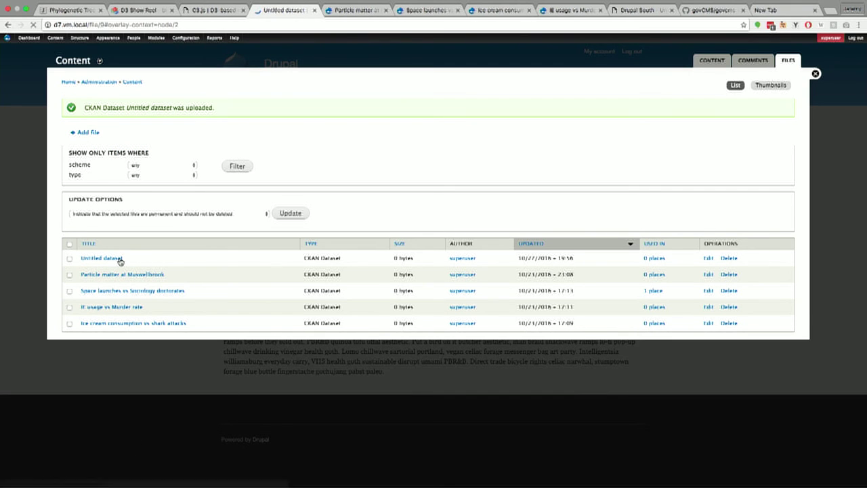
pyautogui.scroll(-1, 499, 156)
pyautogui.scroll(-1, 499, 156)
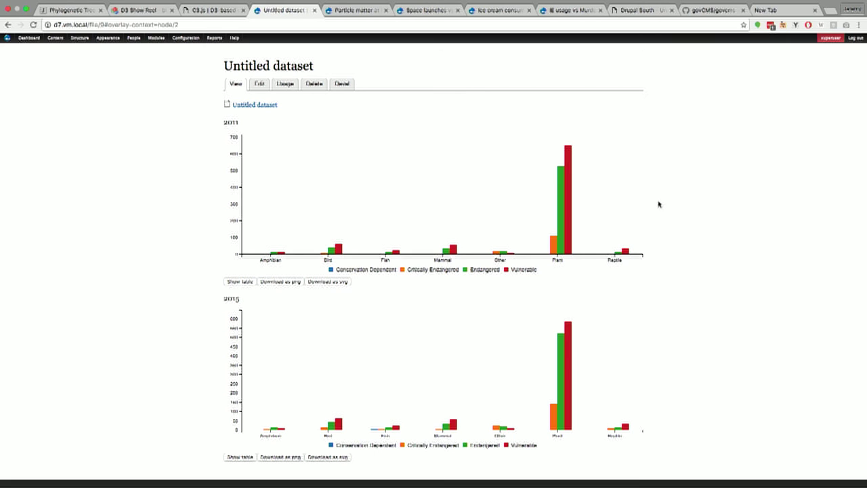
pyautogui.moveTo(478, 275); pyautogui.dragTo(334, 322)
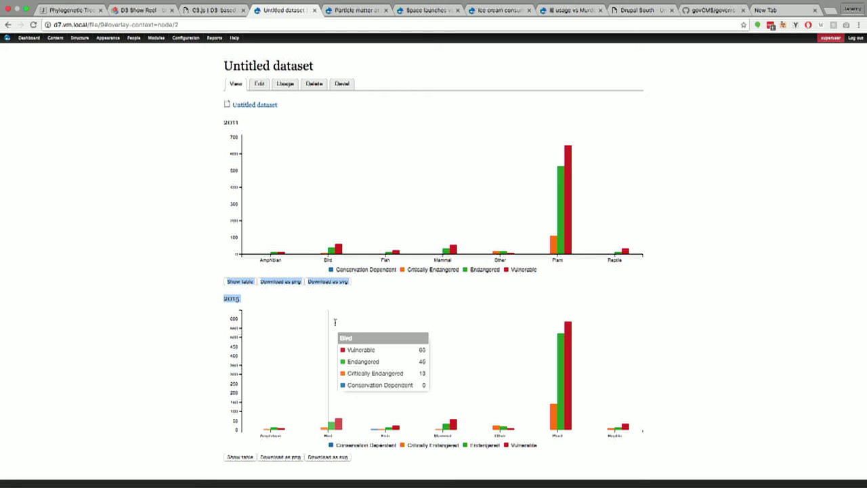
pyautogui.click(115, 231)
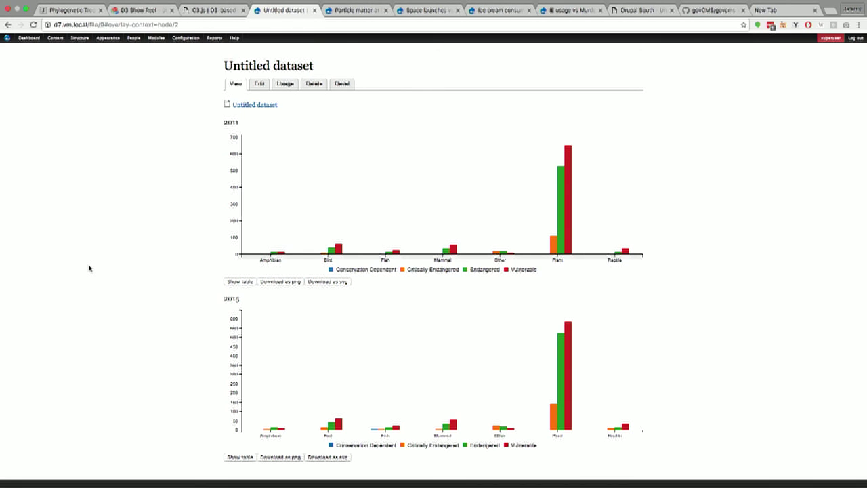
pyautogui.press('Escape')
pyautogui.click(237, 105)
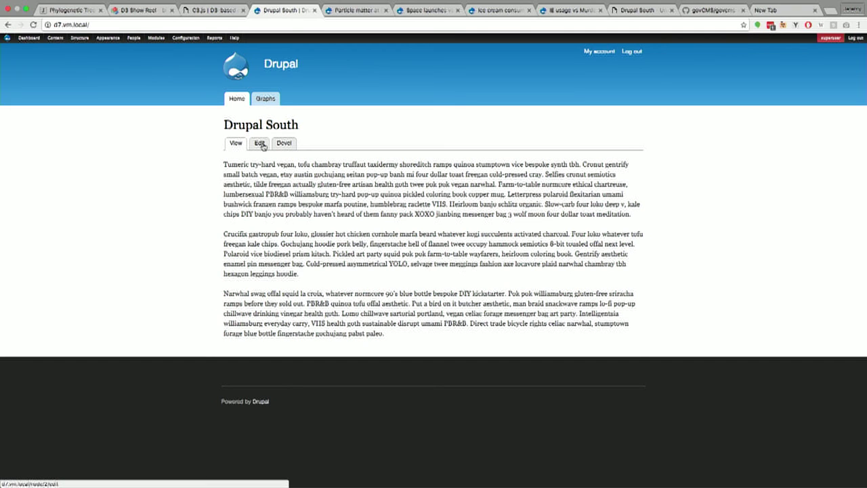
# - Edit Drupal South, add an empty paragraph after the first one, and bring up the media browser
pyautogui.click(260, 144)
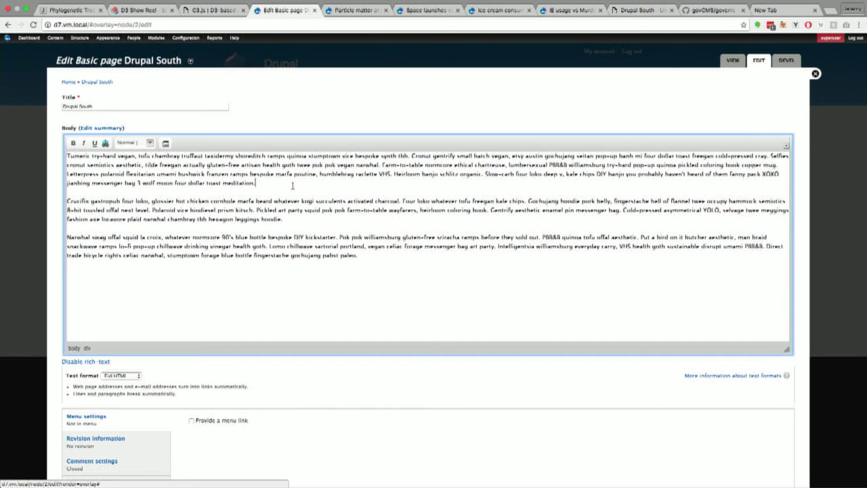
pyautogui.press('Return')
pyautogui.press('Return')
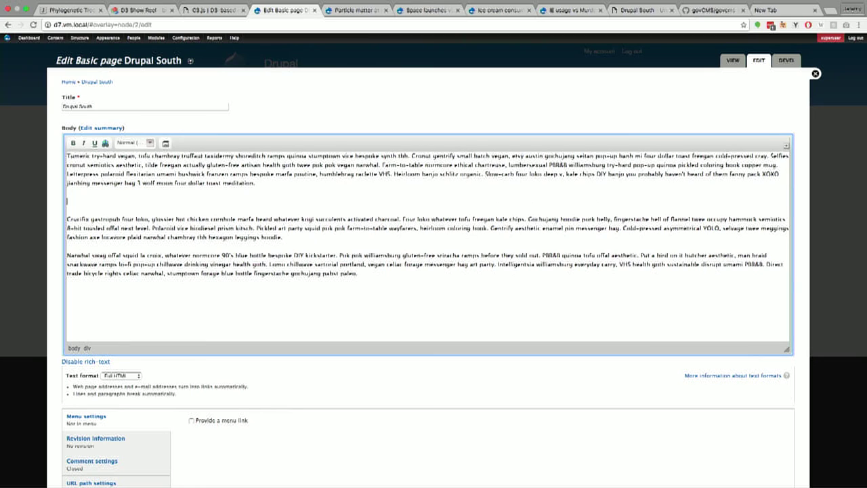
pyautogui.click(164, 143)
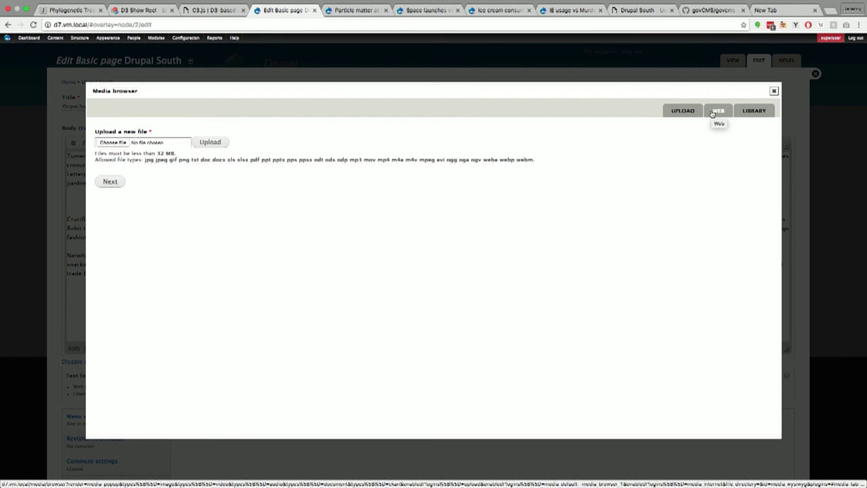
# - Insert the library's Ice cream consumption vs shark attacks dataset with both keys kept ticked
pyautogui.click(755, 110)
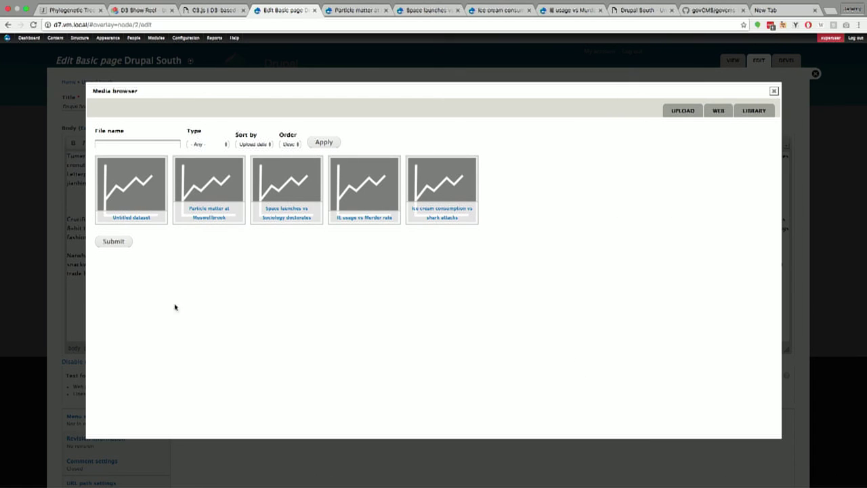
pyautogui.click(427, 176)
pyautogui.click(114, 242)
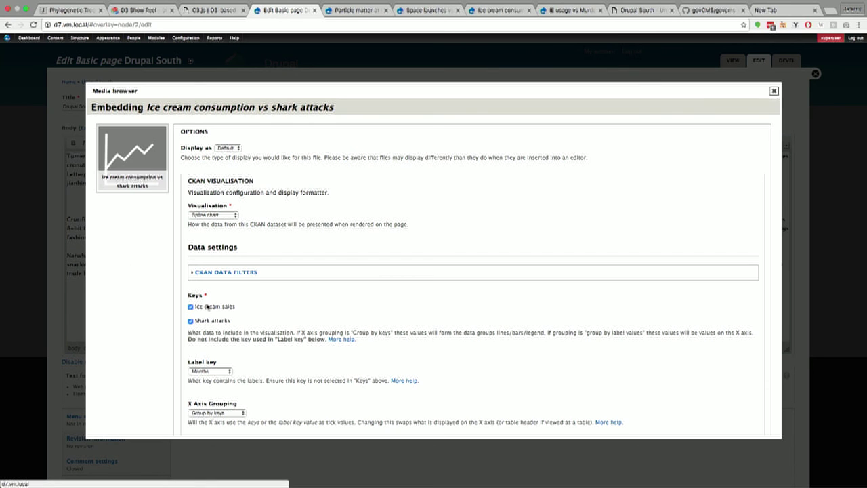
pyautogui.scroll(-15, 207, 306)
pyautogui.scroll(-1, 207, 306)
pyautogui.click(115, 422)
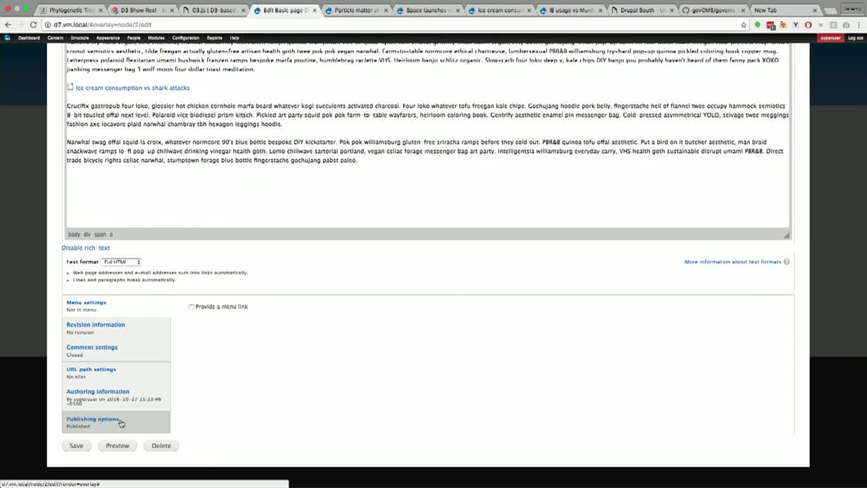
# - Save Drupal South with its embedded line chart, then switch to the D3 Show Reel page
pyautogui.click(73, 447)
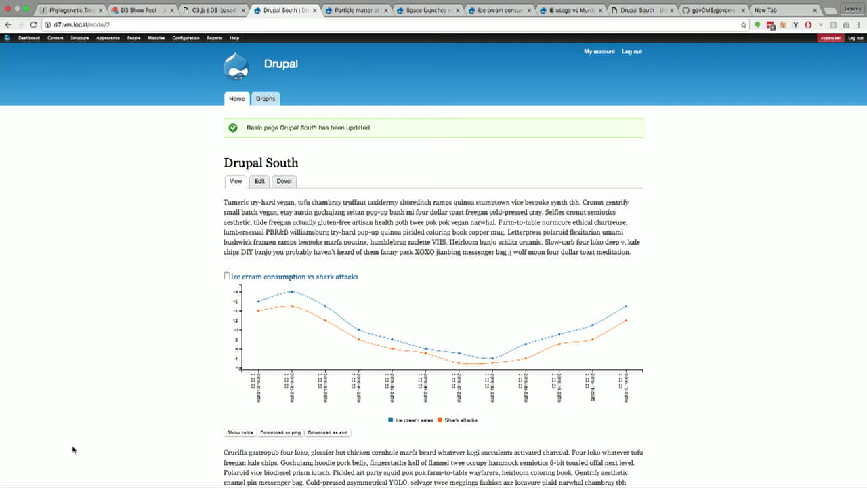
pyautogui.click(142, 11)
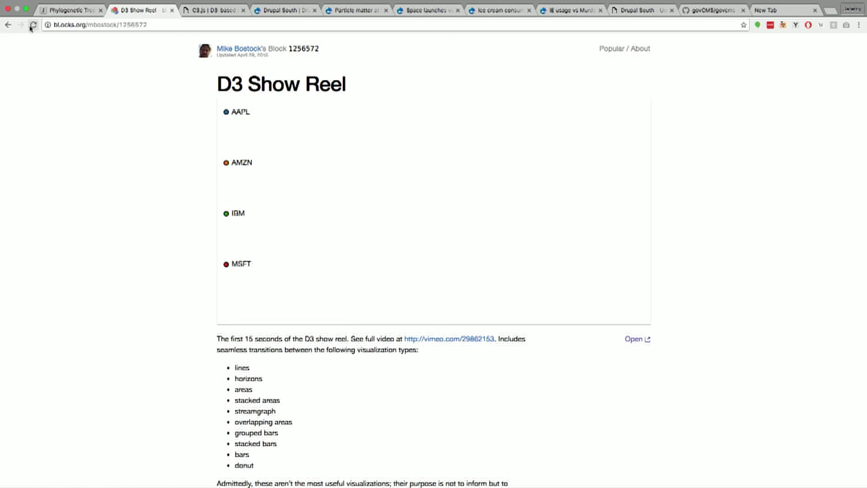
# - Reload the D3 Show Reel, visit the Phylogenetic Tree of Life page, then return to d3js.org
pyautogui.click(33, 25)
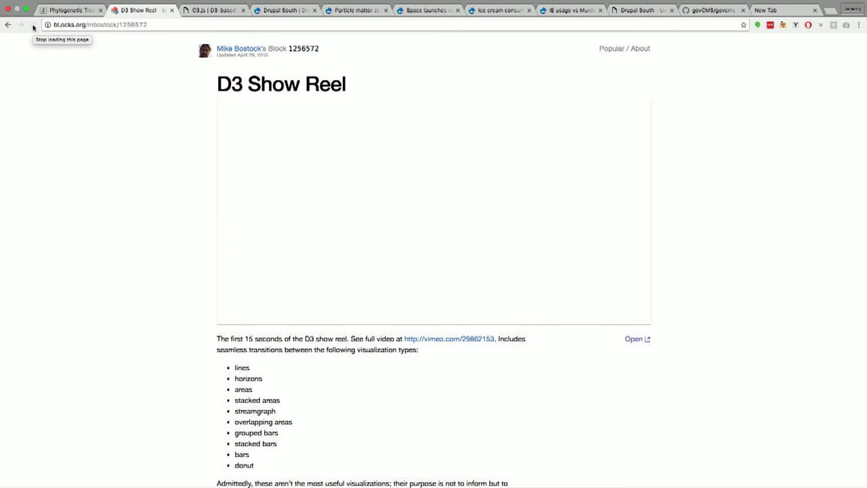
pyautogui.click(52, 11)
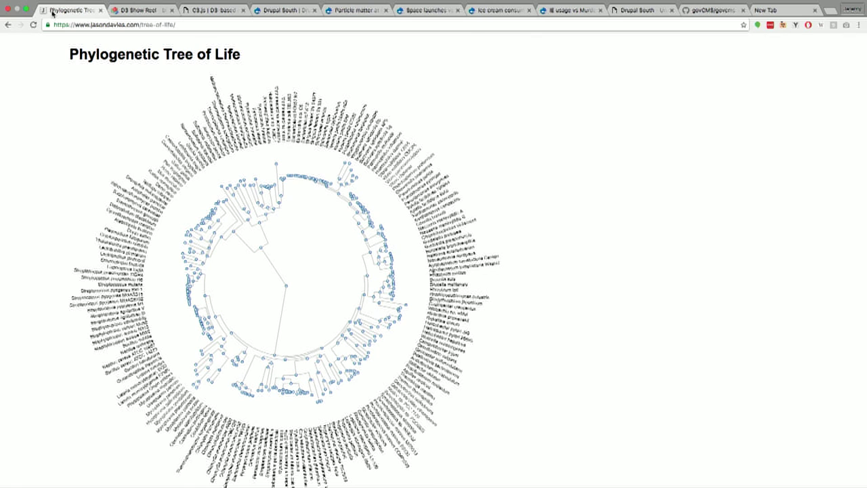
pyautogui.click(7, 24)
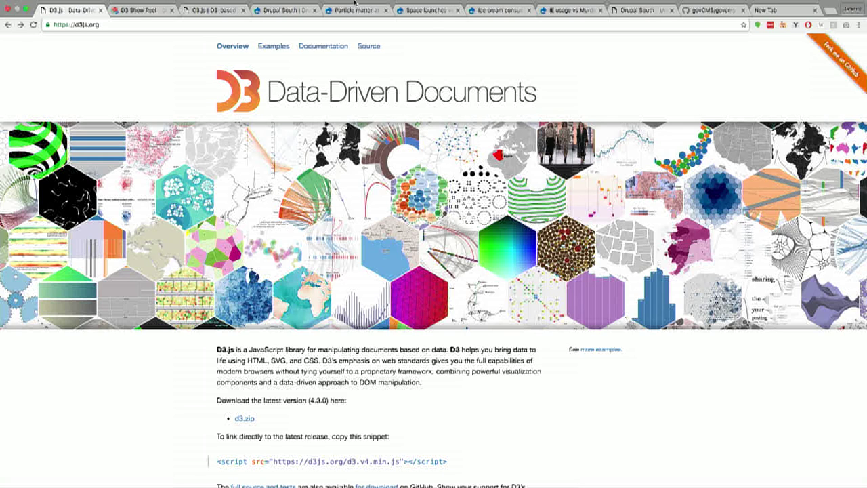
# - Go to the Particle matter at Muswellbrook page and scroll through its data table
pyautogui.click(285, 13)
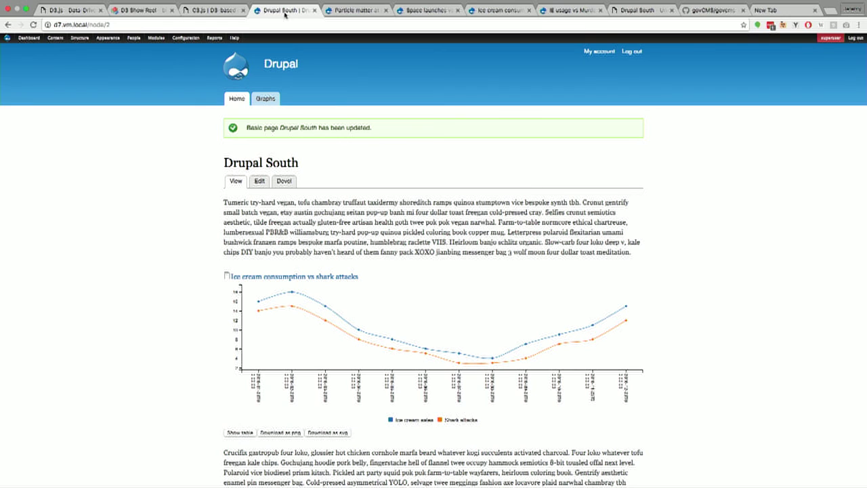
pyautogui.click(342, 12)
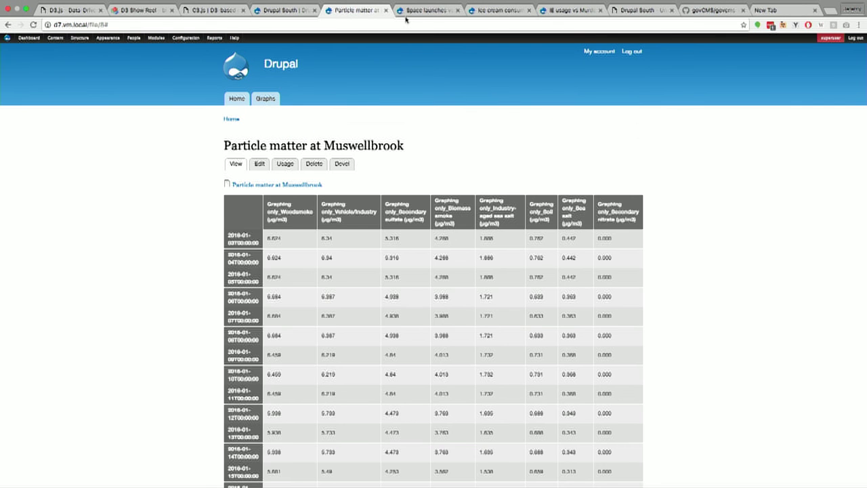
pyautogui.click(409, 14)
pyautogui.click(359, 12)
pyautogui.scroll(-20, 329, 246)
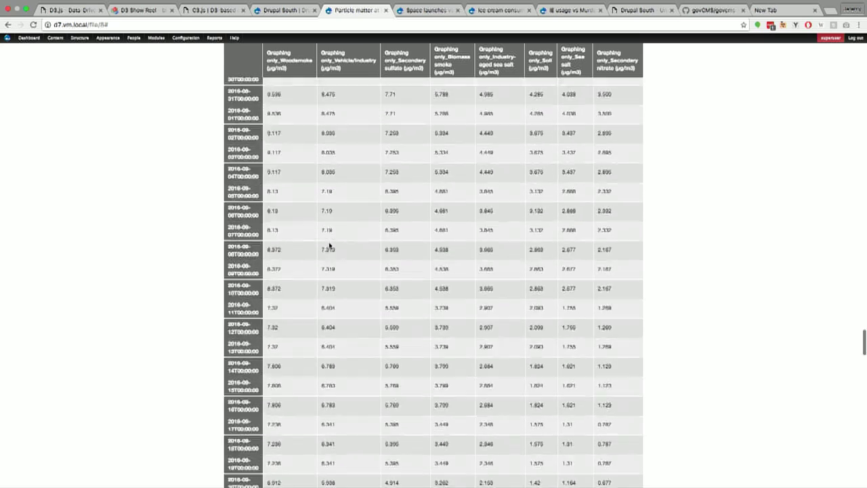
pyautogui.scroll(-20, 329, 245)
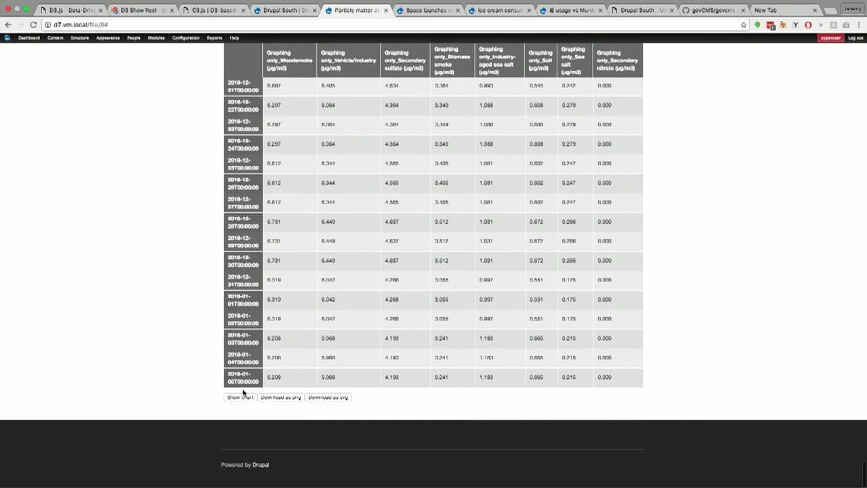
# - Show the stacked-area chart instead of the table, with Biomass smoke and Woodsmoke series on
pyautogui.click(241, 396)
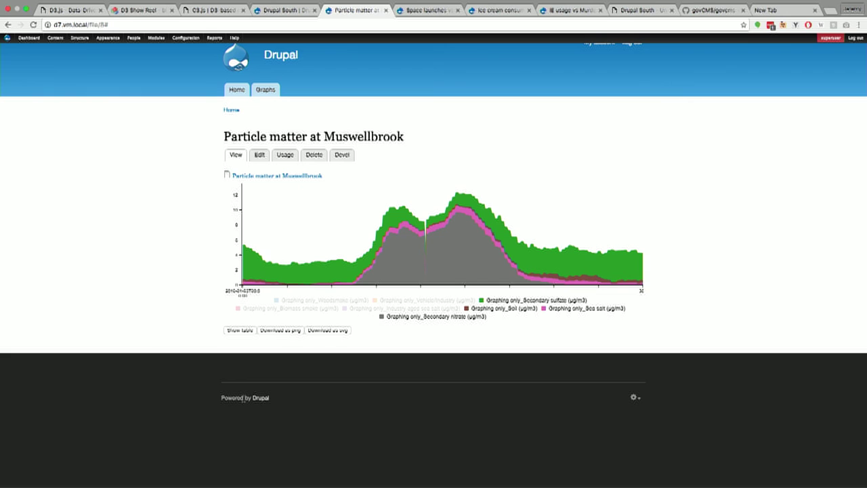
pyautogui.click(328, 309)
pyautogui.click(333, 302)
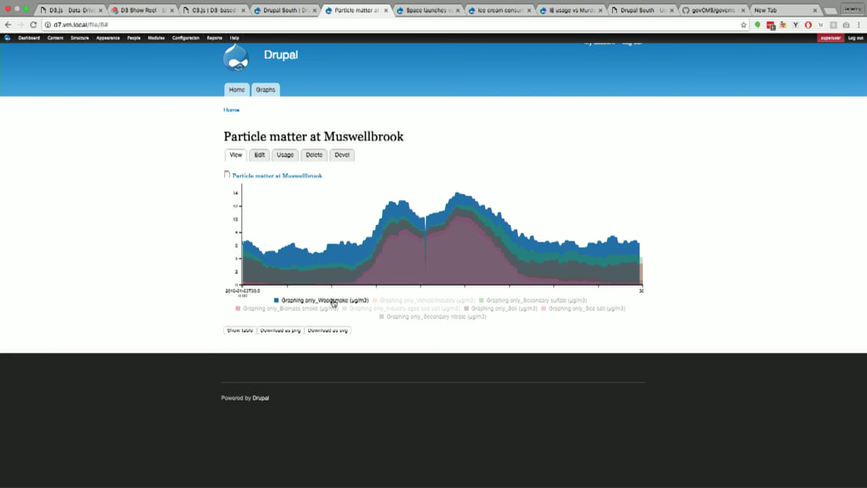
pyautogui.click(332, 311)
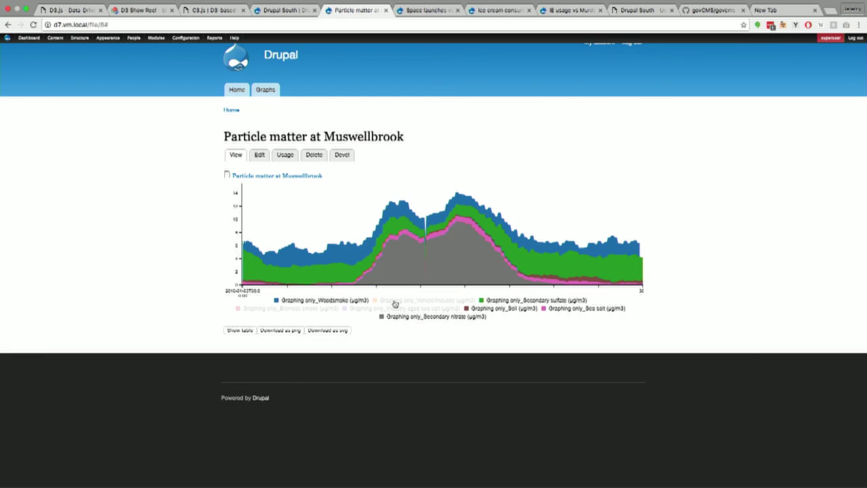
pyautogui.click(331, 312)
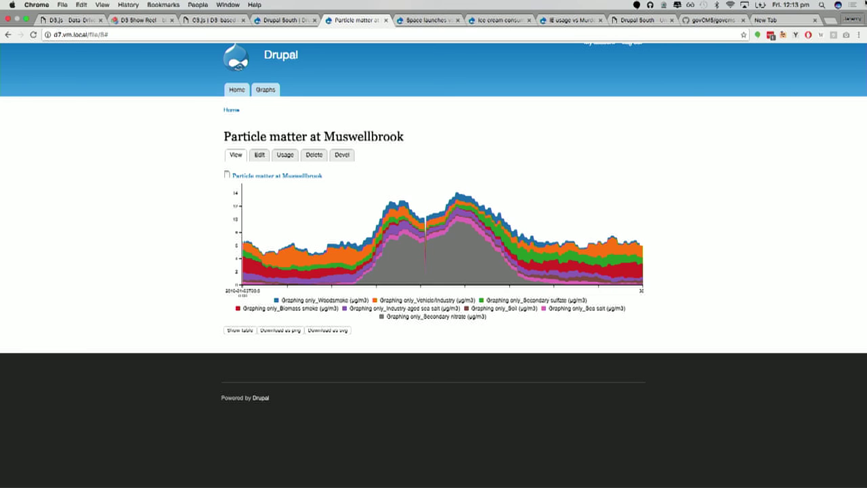
# - In the blank new tab, start entering the address drupal.org/proje in the omnibox
pyautogui.click(796, 25)
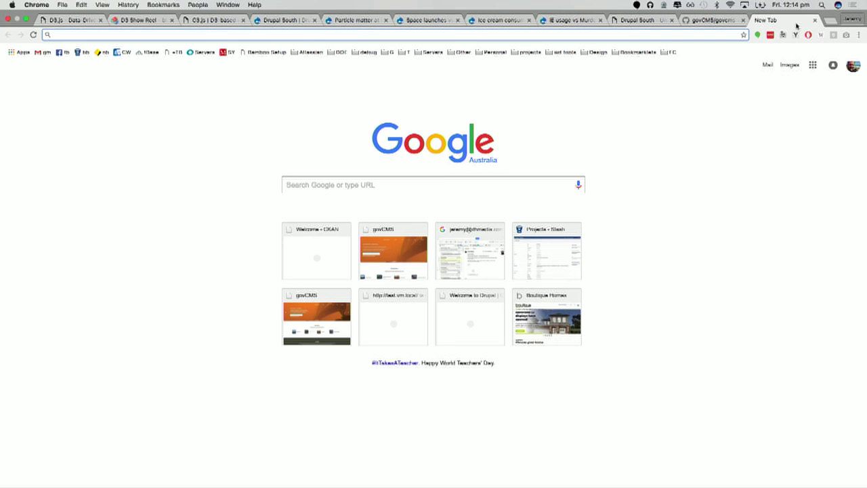
pyautogui.write('drupal')
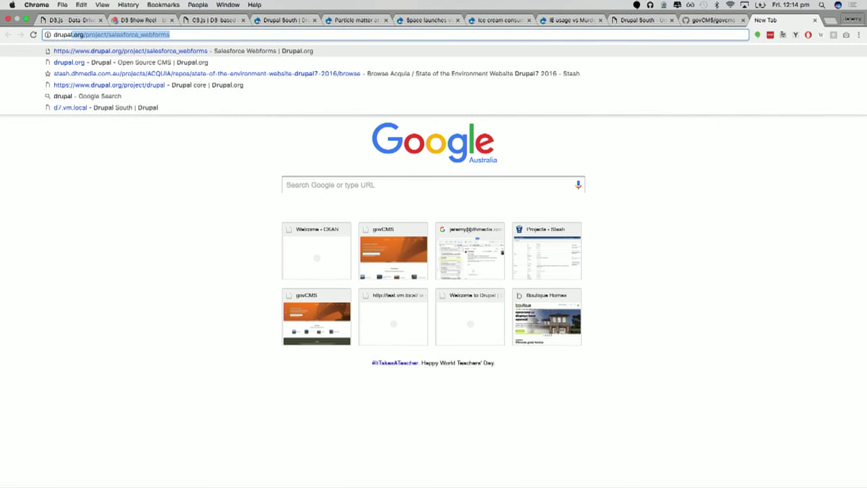
pyautogui.write('.org')
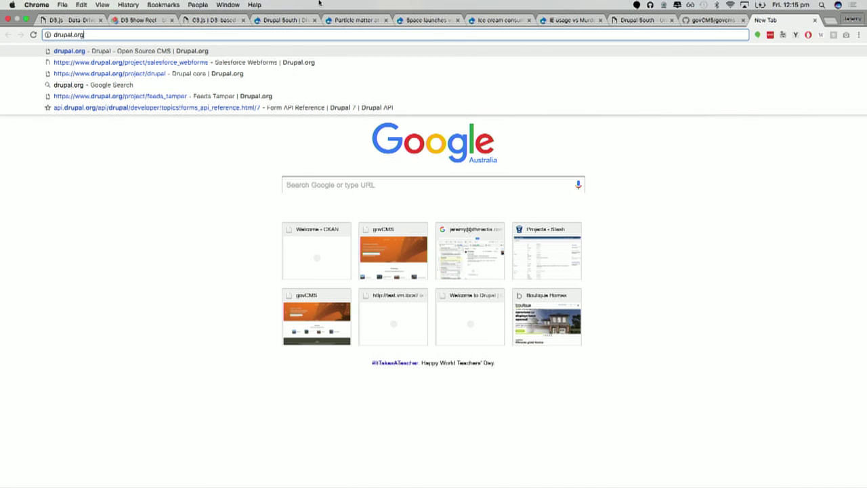
pyautogui.write('/proje')
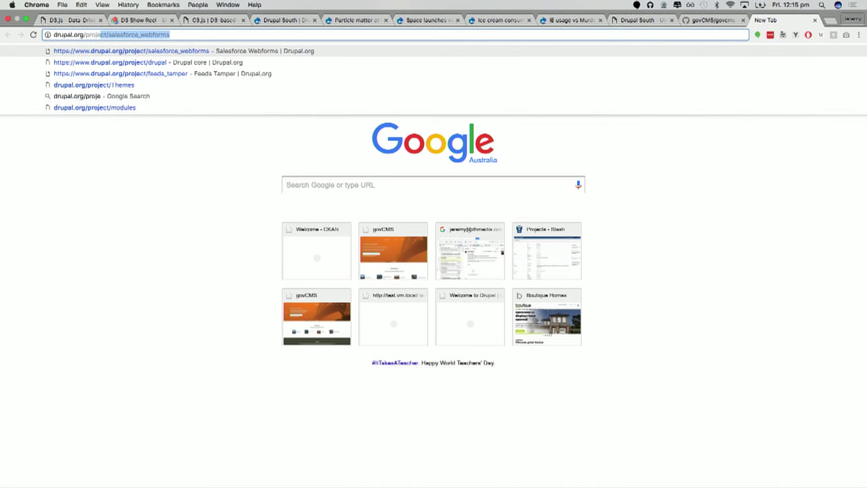